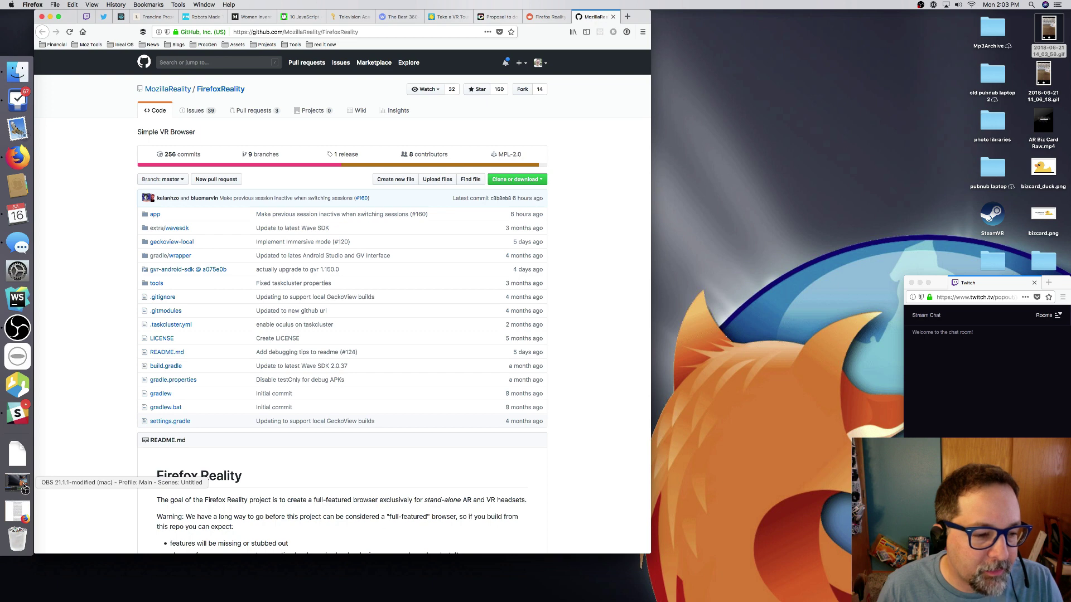
# Move the OBS window, with Display Capture selected, to the lower left and bring Firefox to the front
pyautogui.click(24, 489)
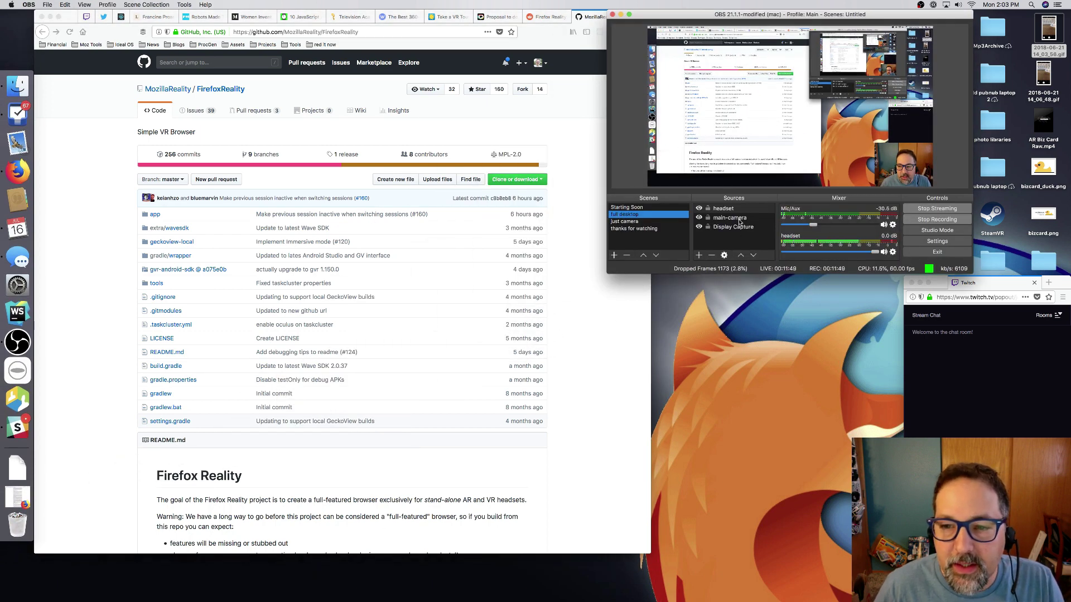
pyautogui.click(738, 228)
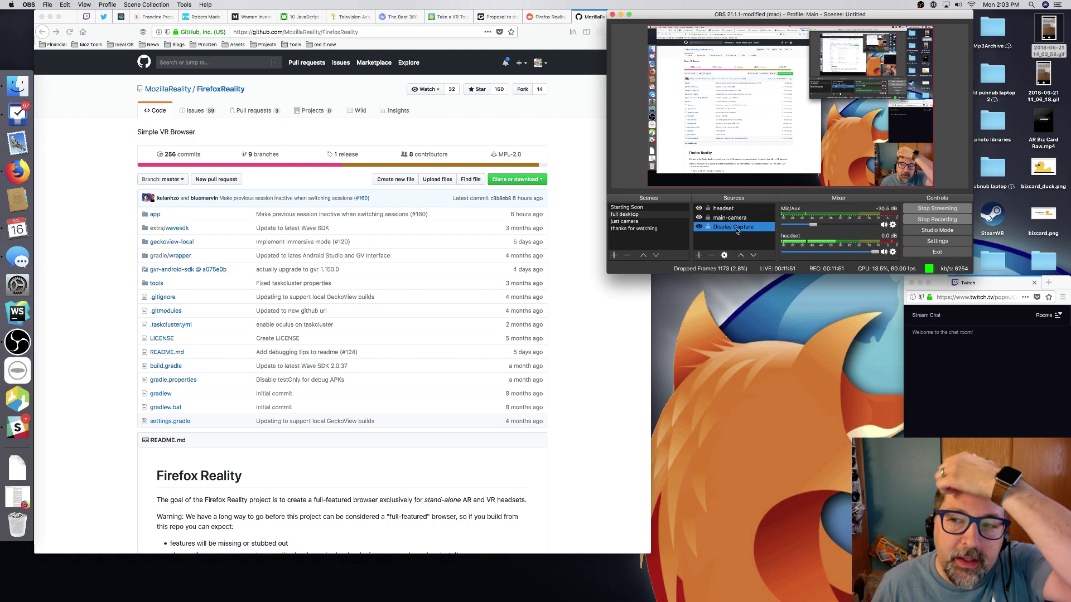
pyautogui.moveTo(675, 20); pyautogui.dragTo(106, 344)
pyautogui.click(95, 299)
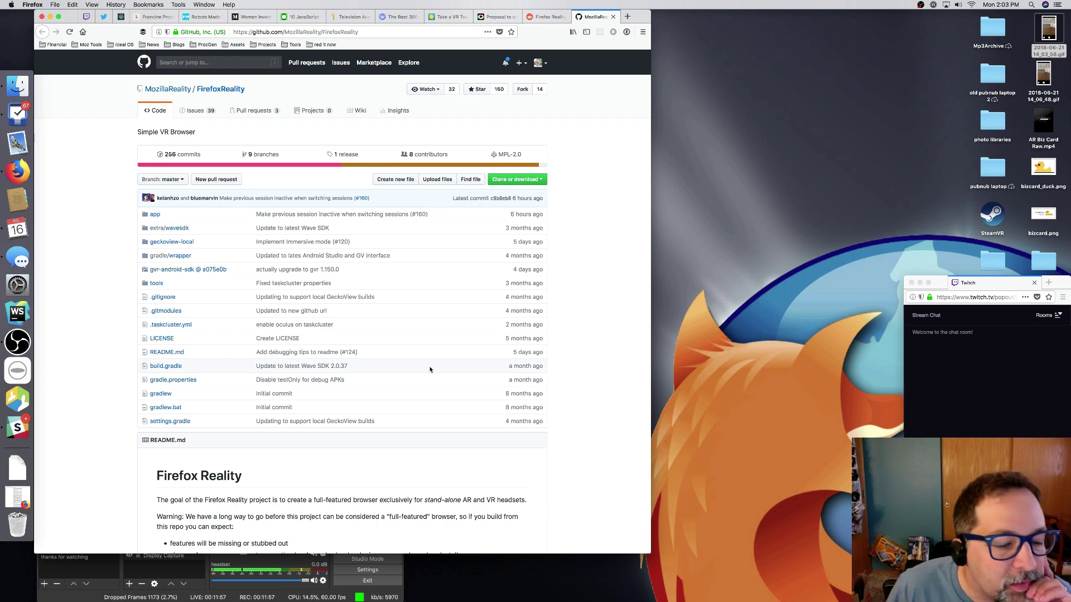
# Scroll the FirefoxReality README down to Debugging tips and follow its Build results link
pyautogui.scroll(-10, 430, 369)
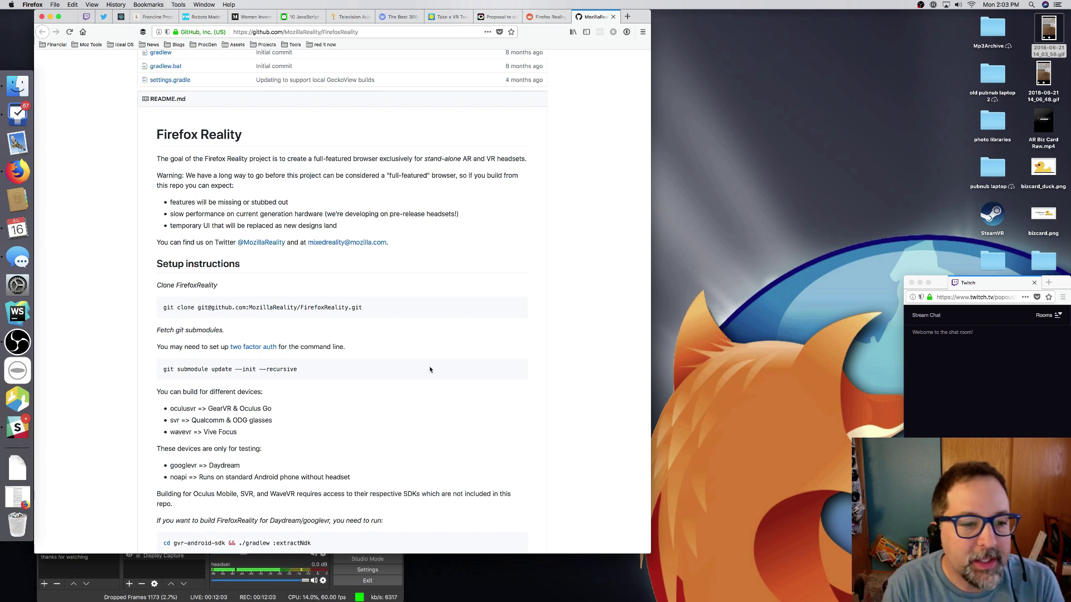
pyautogui.scroll(-7, 430, 369)
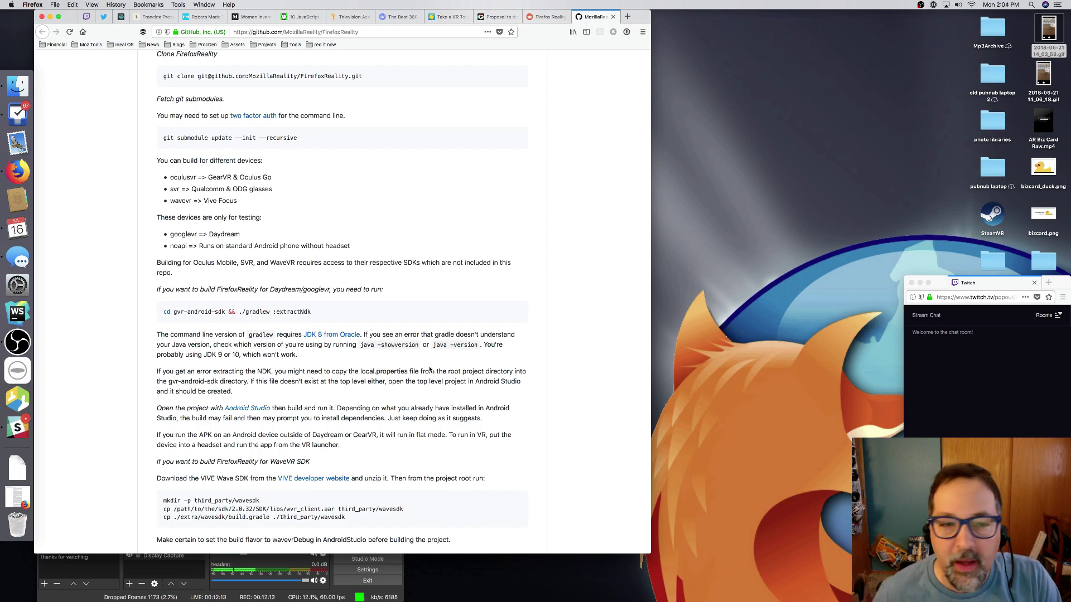
pyautogui.scroll(-5, 430, 369)
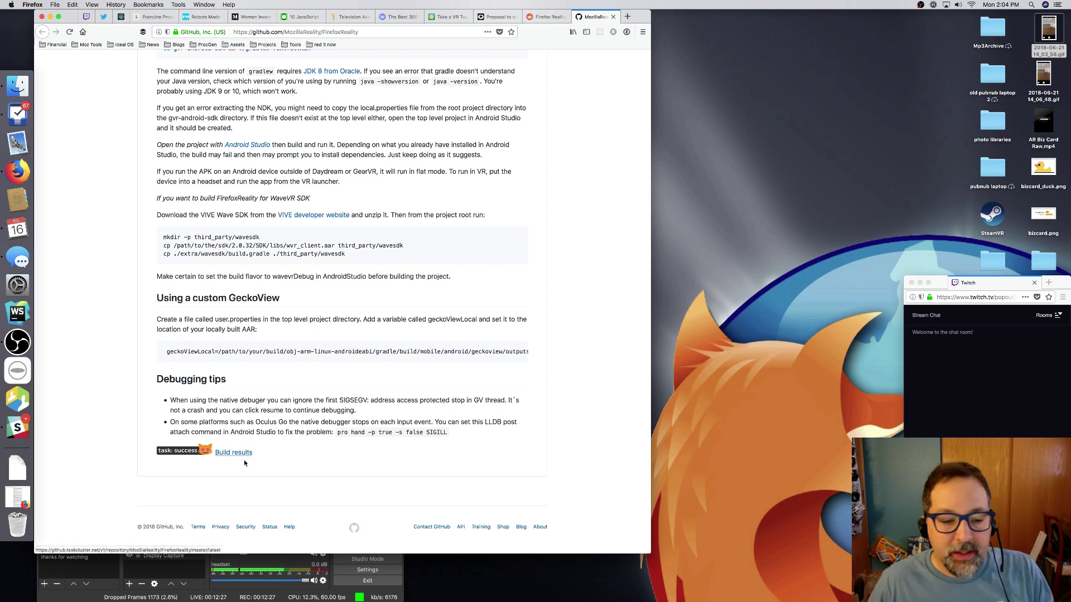
pyautogui.click(87, 592)
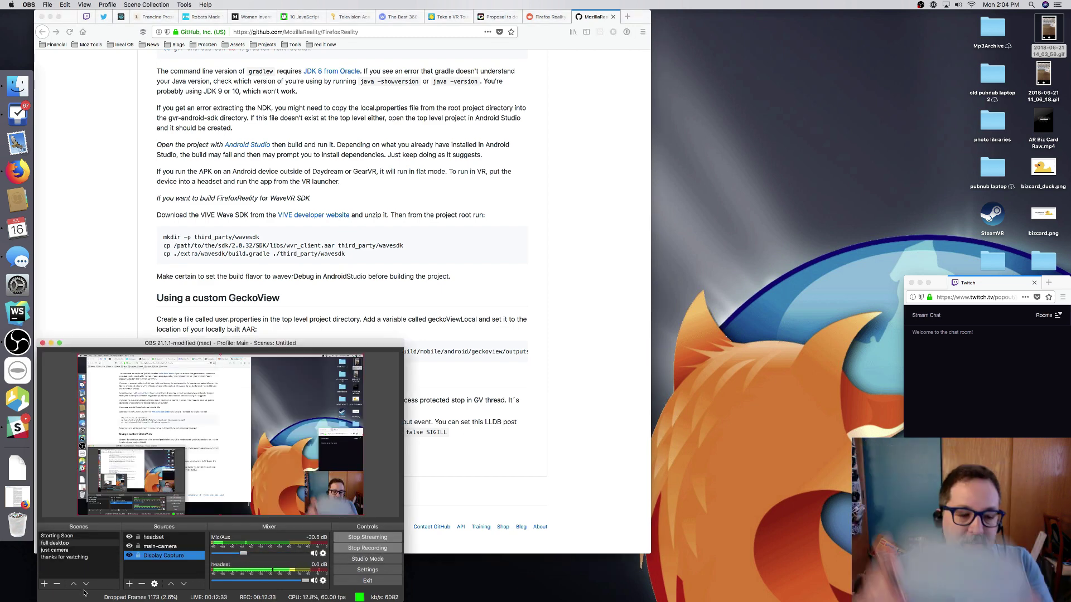
pyautogui.click(259, 329)
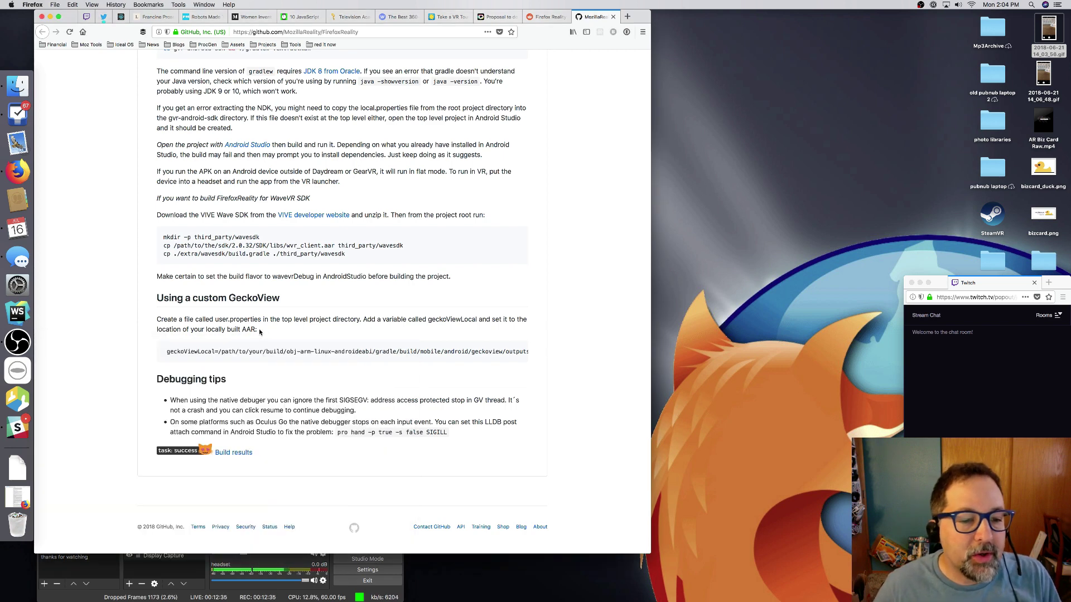
pyautogui.click(242, 456)
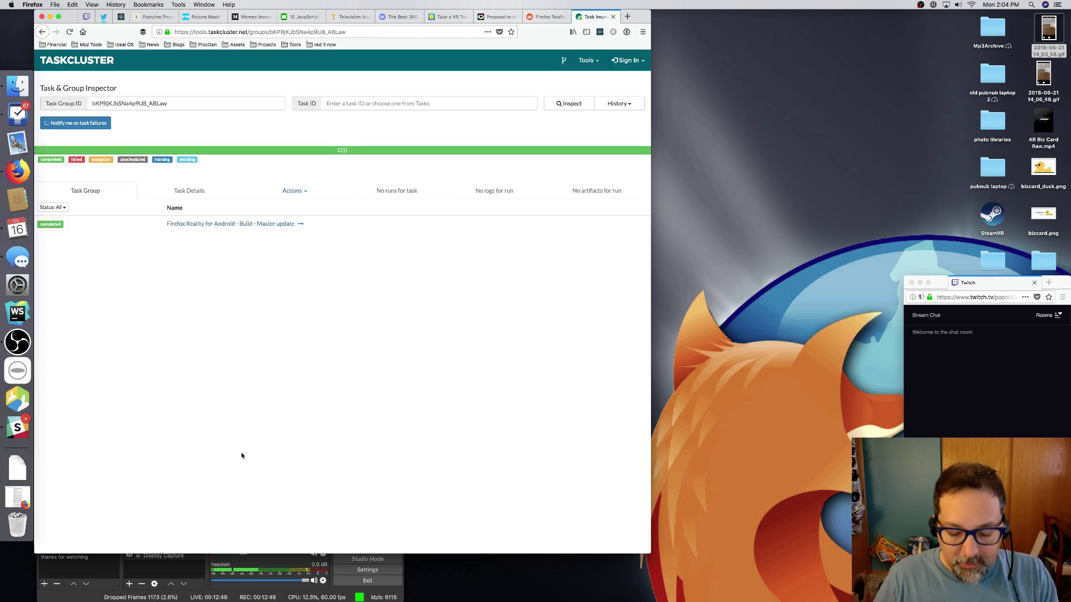
# Return to the GitHub README and reopen Build results in the Taskcluster Task Group Inspector
pyautogui.press('super+Left')
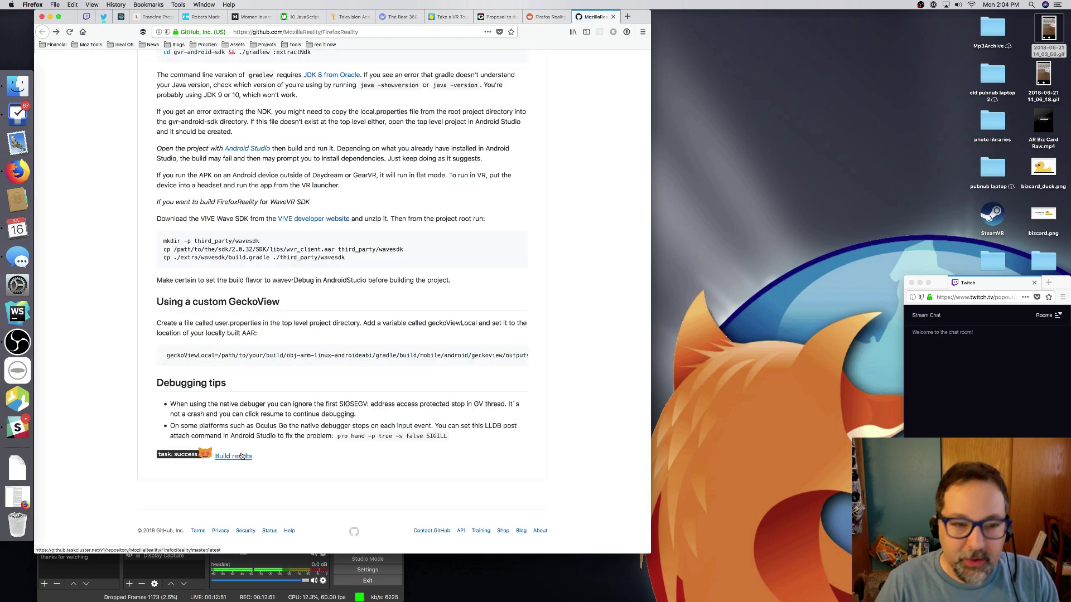
pyautogui.scroll(10, 242, 457)
pyautogui.scroll(5, 341, 301)
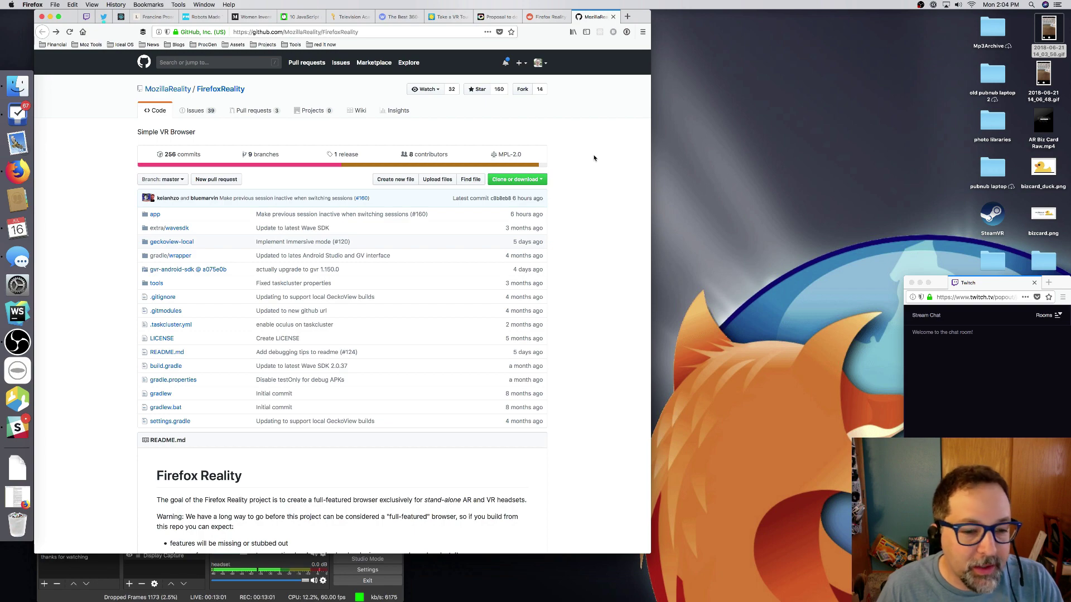
pyautogui.scroll(-5, 594, 158)
pyautogui.scroll(5, 593, 176)
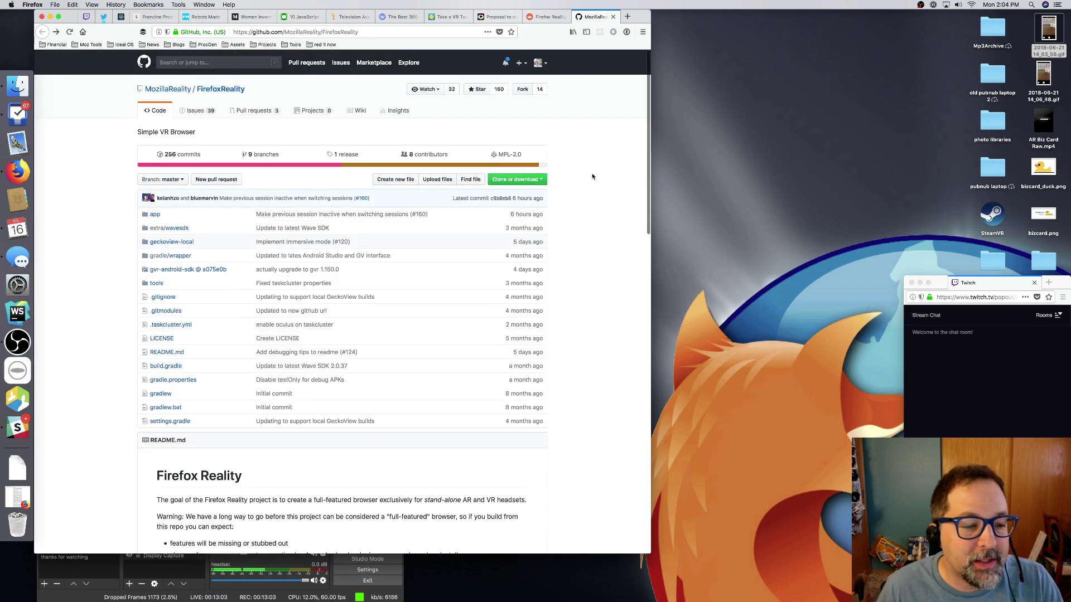
pyautogui.scroll(-15, 592, 176)
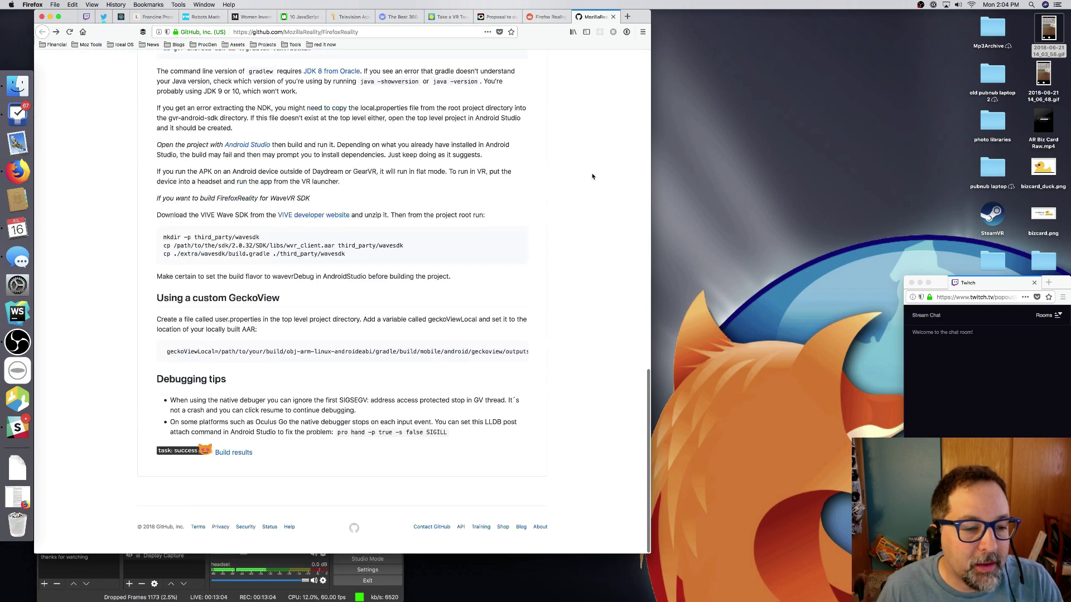
pyautogui.click(233, 453)
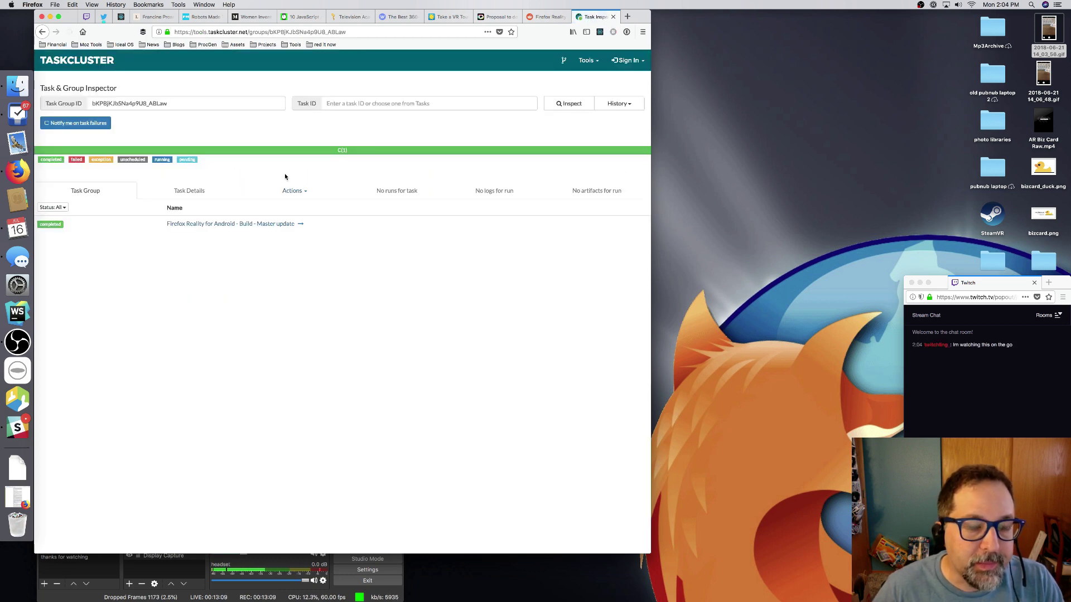
# Download FirefoxReality-oculusvr-release-signed-aligned.apk from the build task's Run Artifacts
pyautogui.click(239, 224)
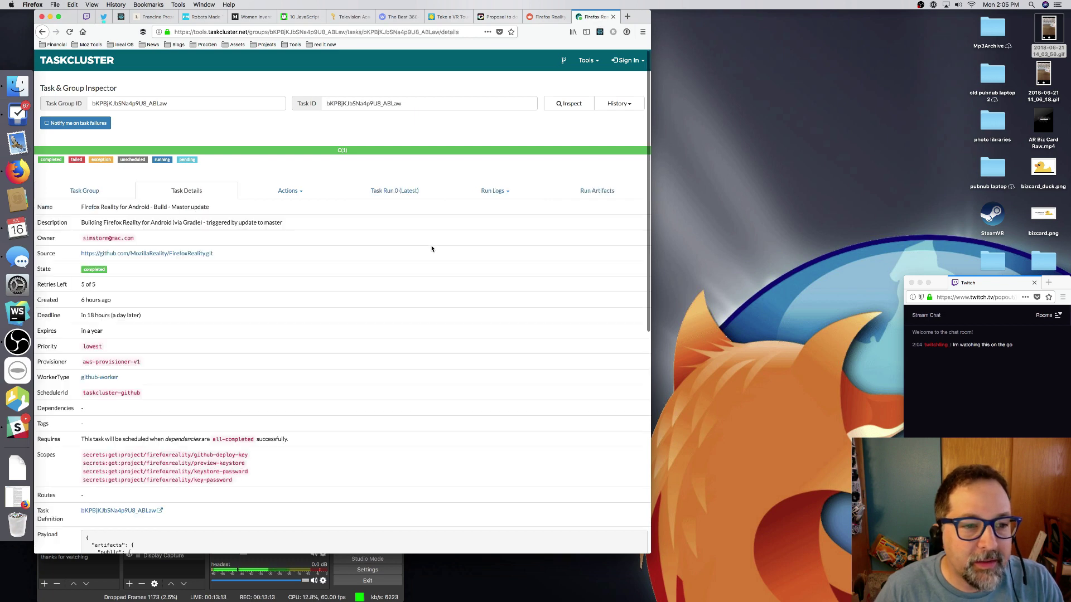
pyautogui.click(602, 192)
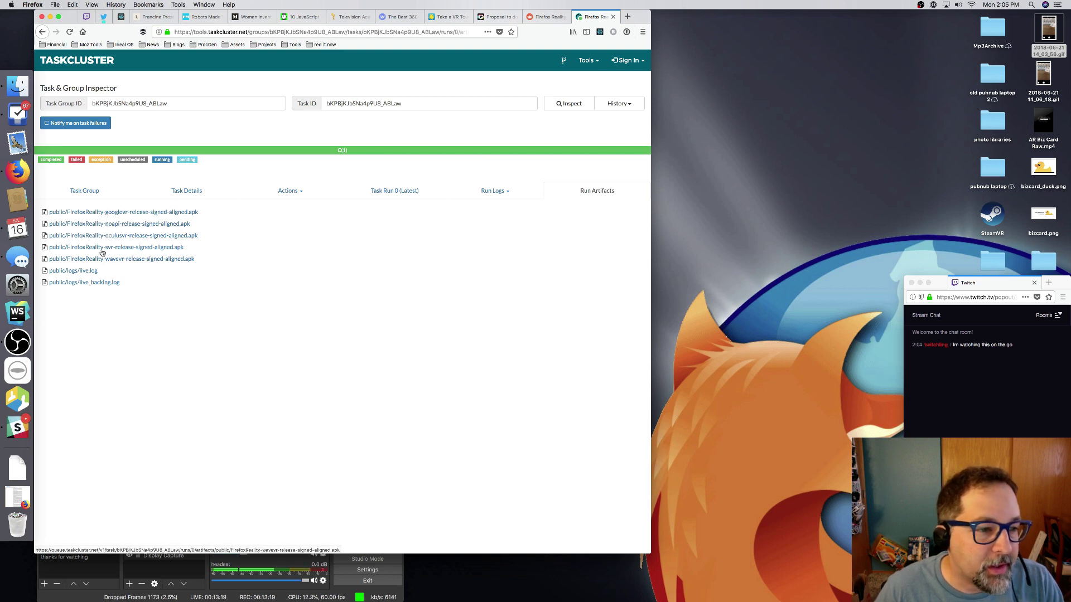
pyautogui.click(101, 236)
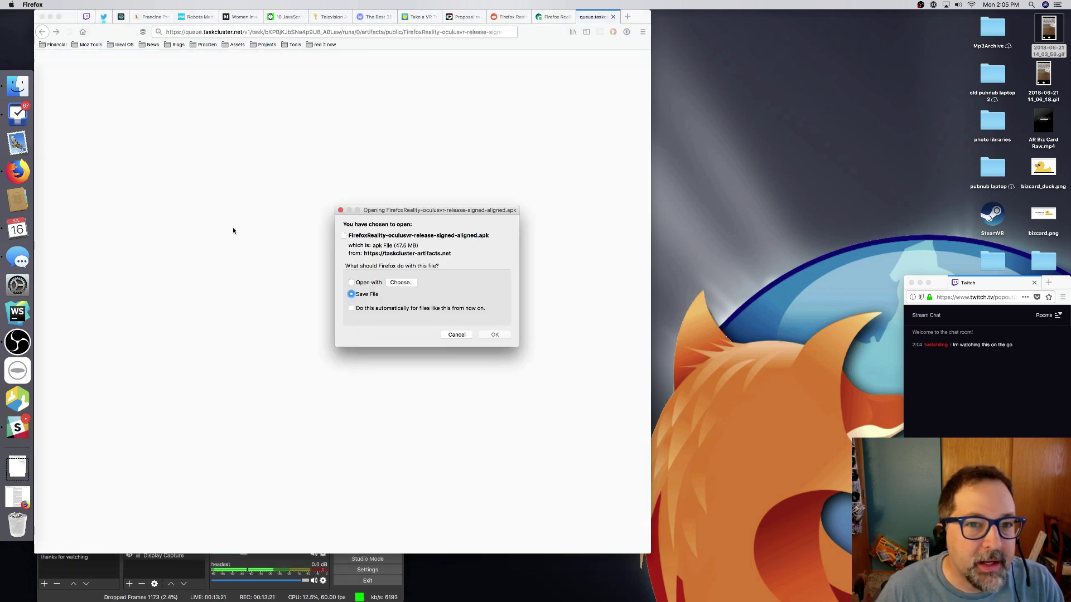
pyautogui.click(495, 335)
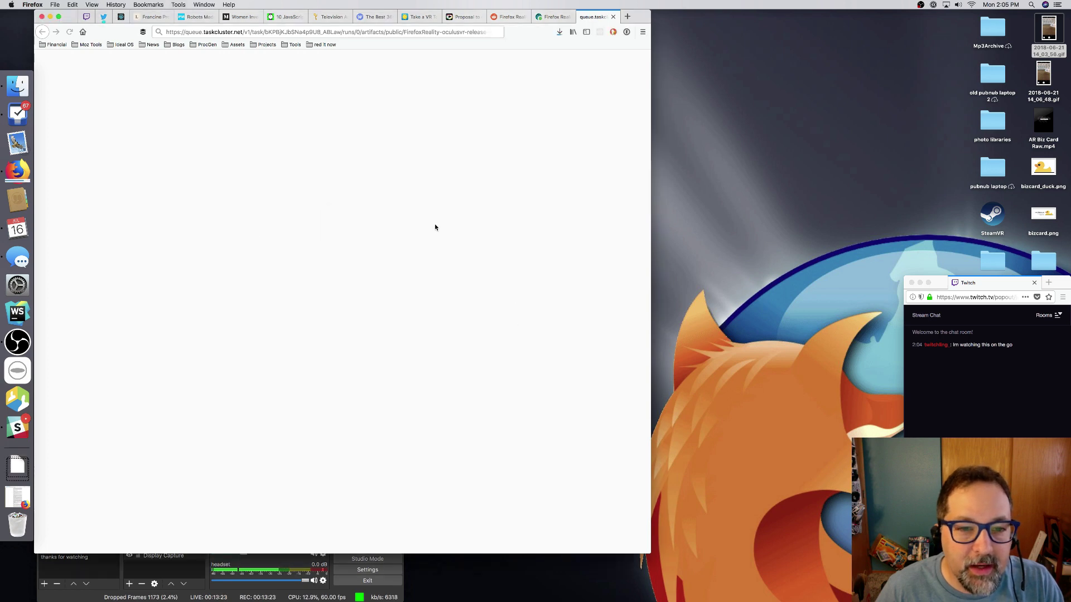
# Search Spotlight for 'iterm', then clear the query
pyautogui.press('super+space')
pyautogui.write('iterm')
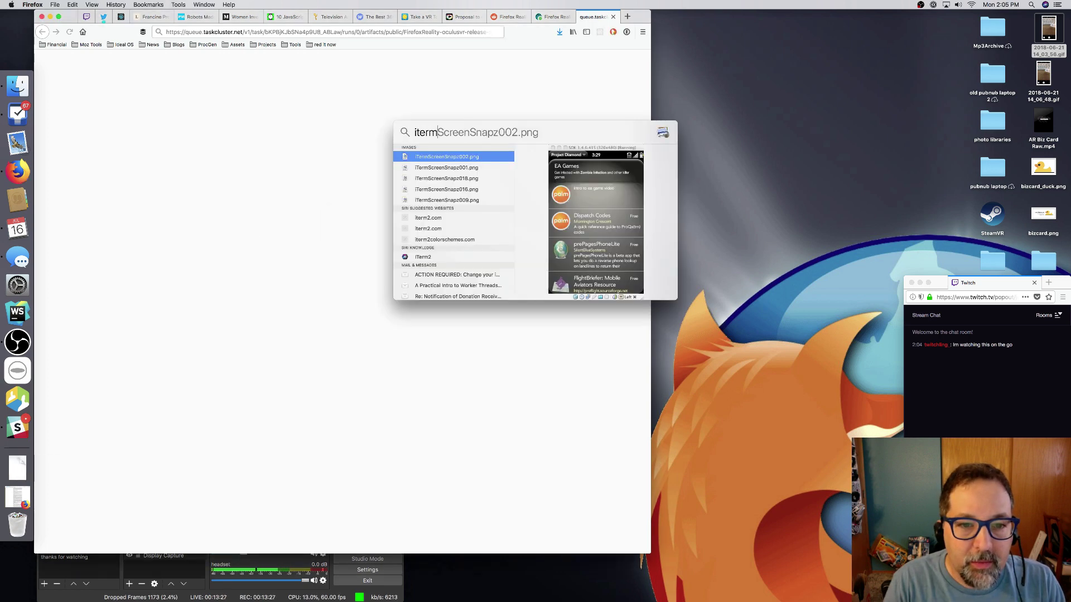
pyautogui.press('Escape')
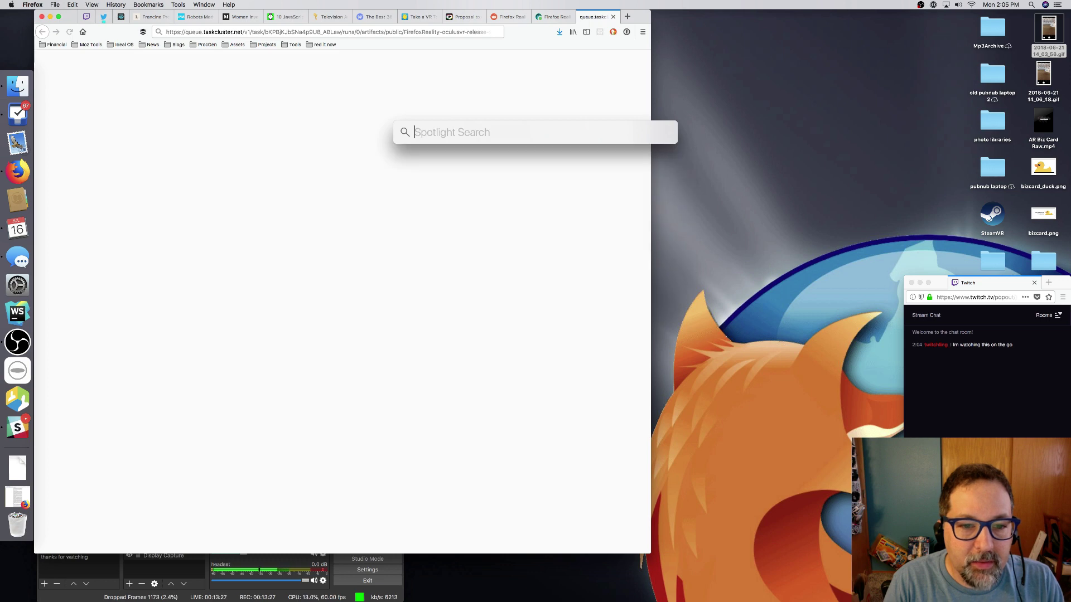
# Launch Terminal from Spotlight and enlarge and position its window over the browser's right half
pyautogui.write('term')
pyautogui.press('Return')
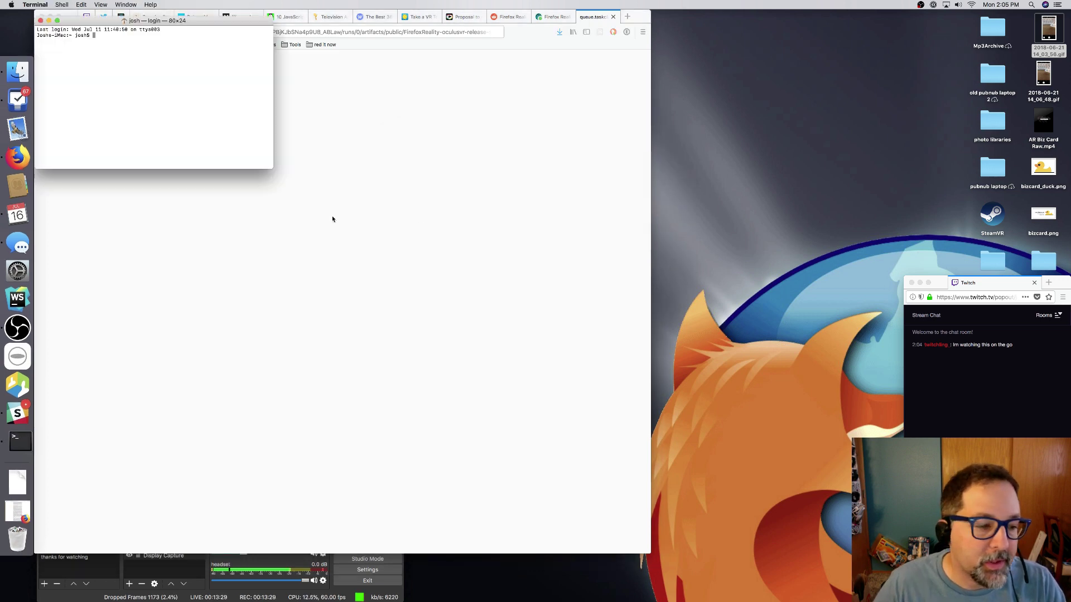
pyautogui.moveTo(94, 22); pyautogui.dragTo(590, 114)
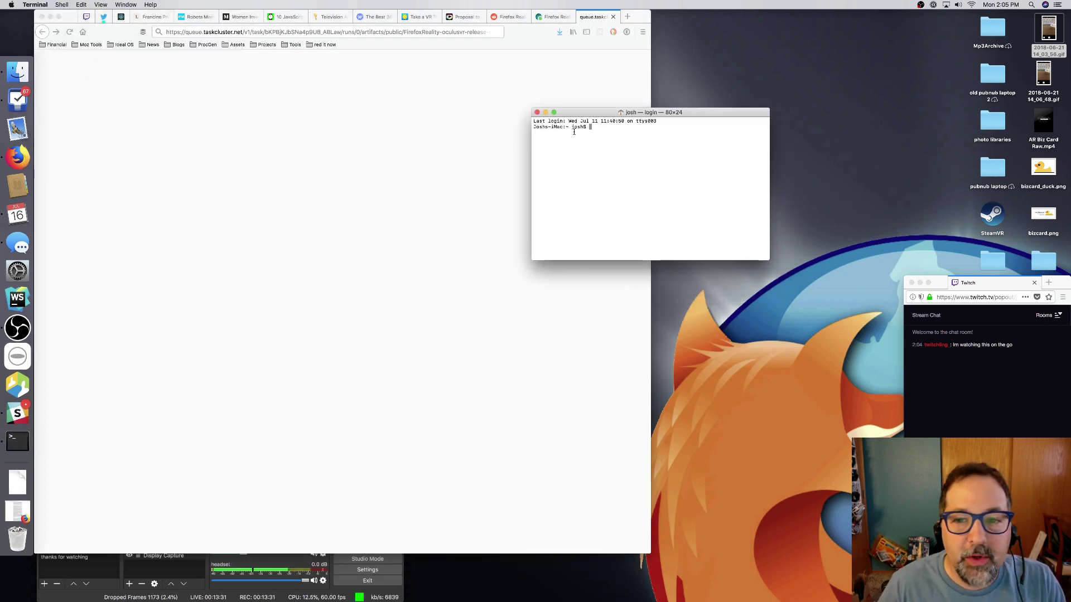
pyautogui.moveTo(772, 259); pyautogui.dragTo(921, 430)
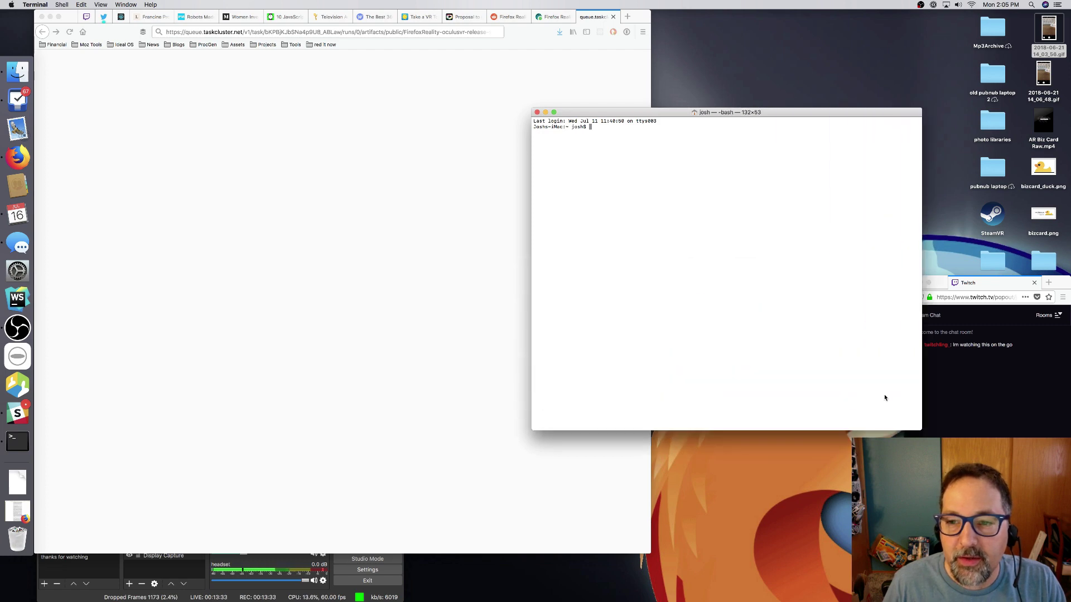
pyautogui.moveTo(665, 113); pyautogui.dragTo(463, 83)
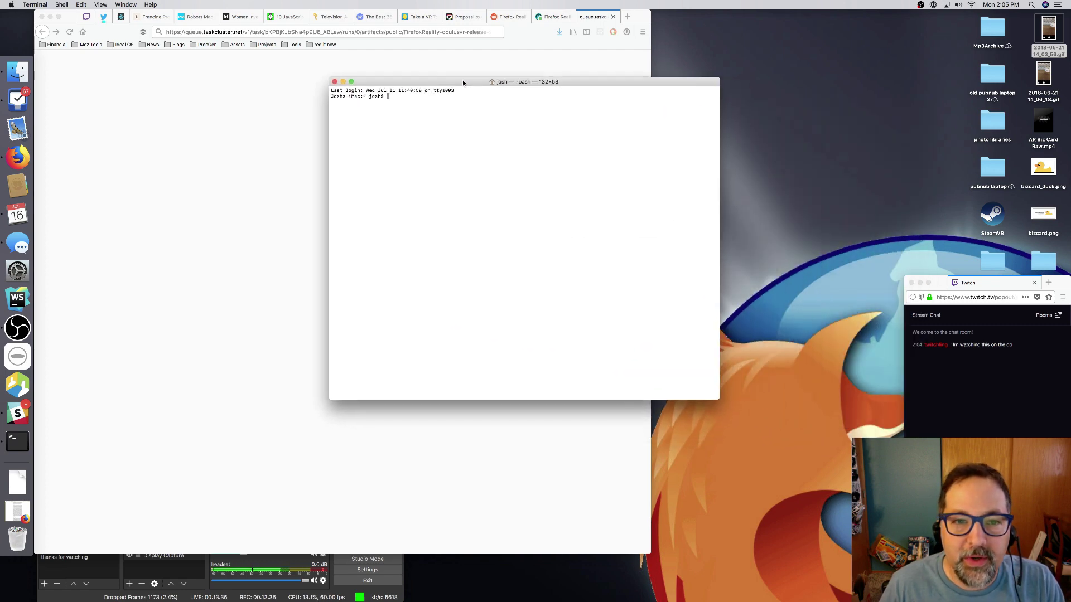
# Enlarge the Terminal font twice and shrink the window slightly
pyautogui.press('super+plus')
pyautogui.press('super+plus')
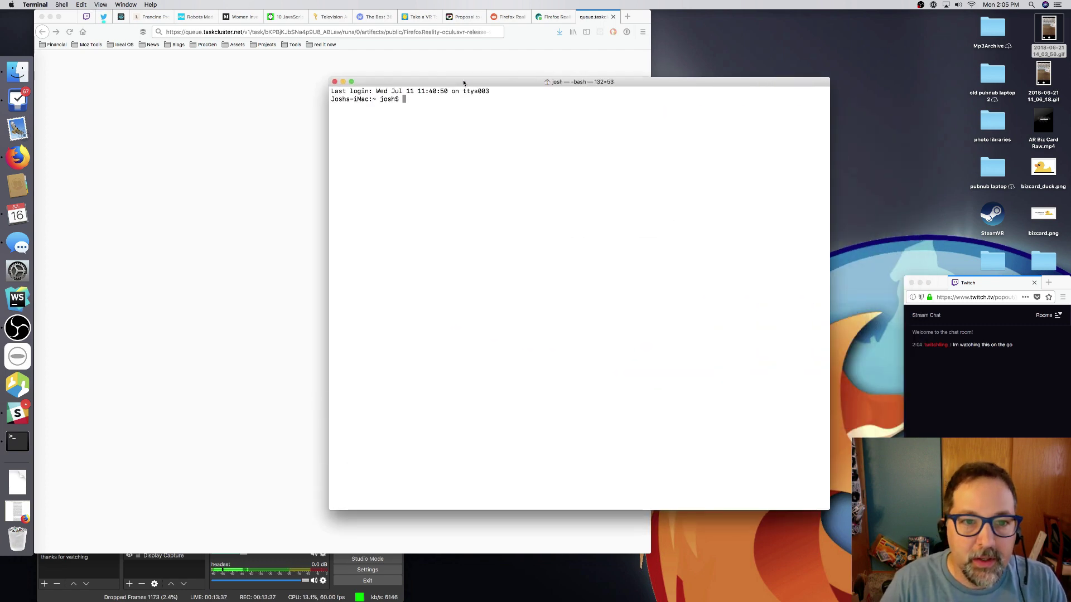
pyautogui.moveTo(830, 509); pyautogui.dragTo(646, 315)
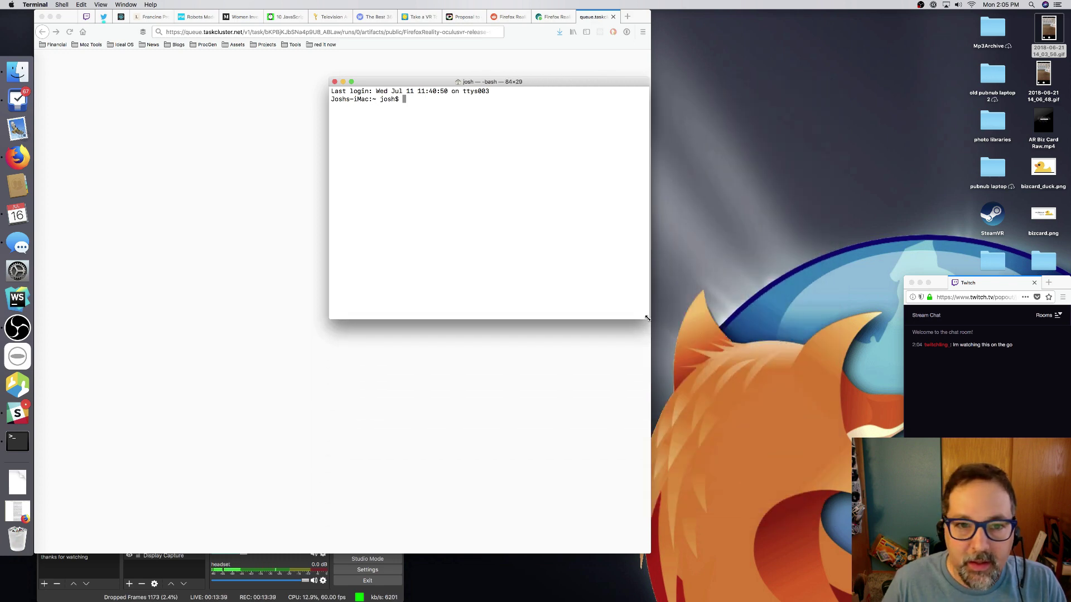
pyautogui.press('super+plus')
pyautogui.press('super+plus')
# Try 'adb --devices', show adb help, then run 'adb devices', which lists no devices
pyautogui.write('adb --devices')
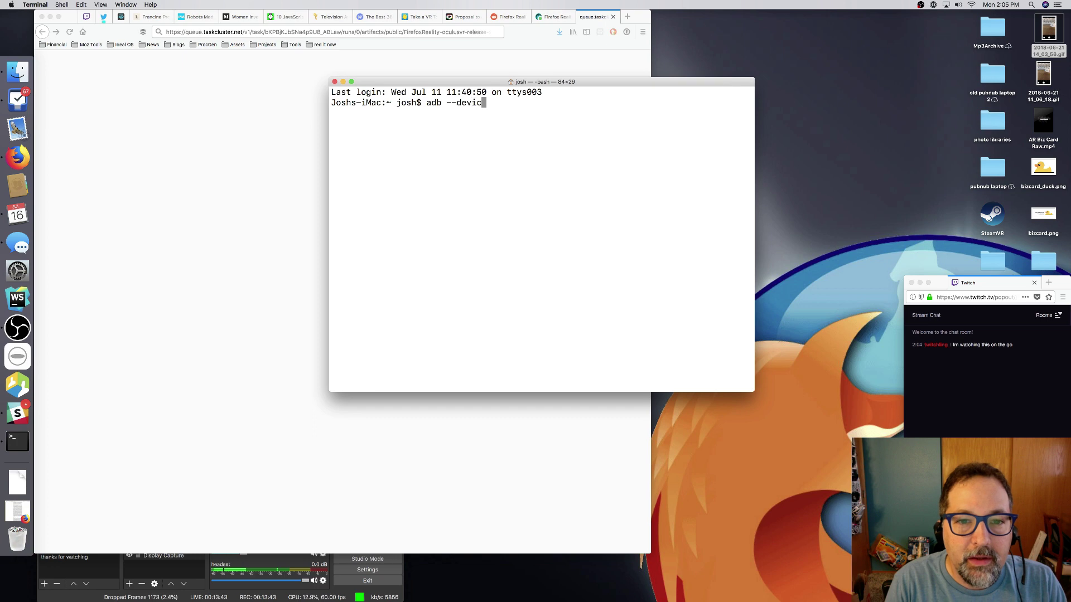
pyautogui.press('Return')
pyautogui.write('adb')
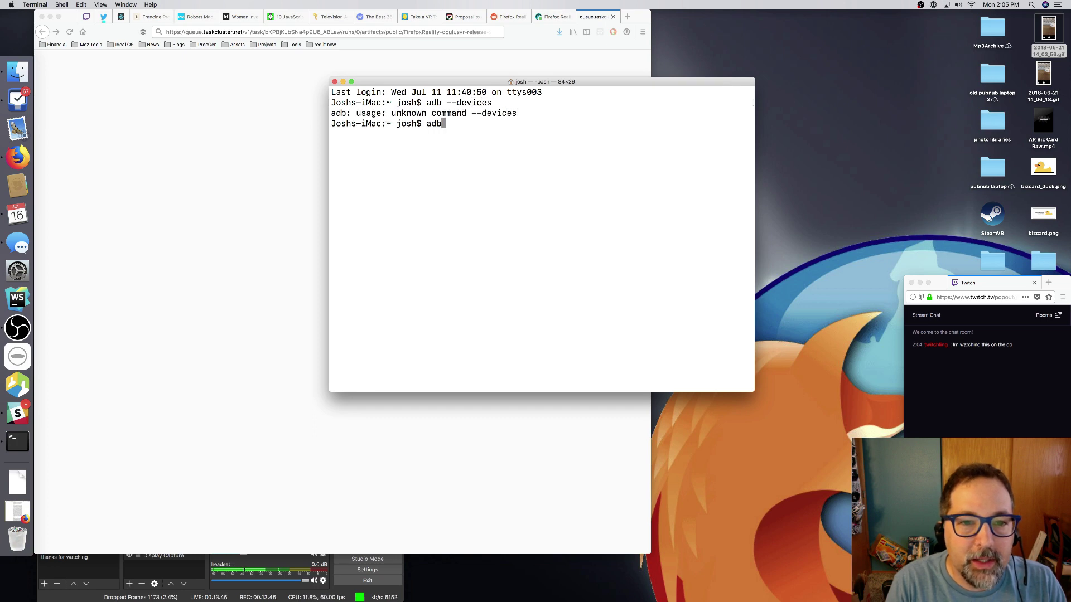
pyautogui.press('Return')
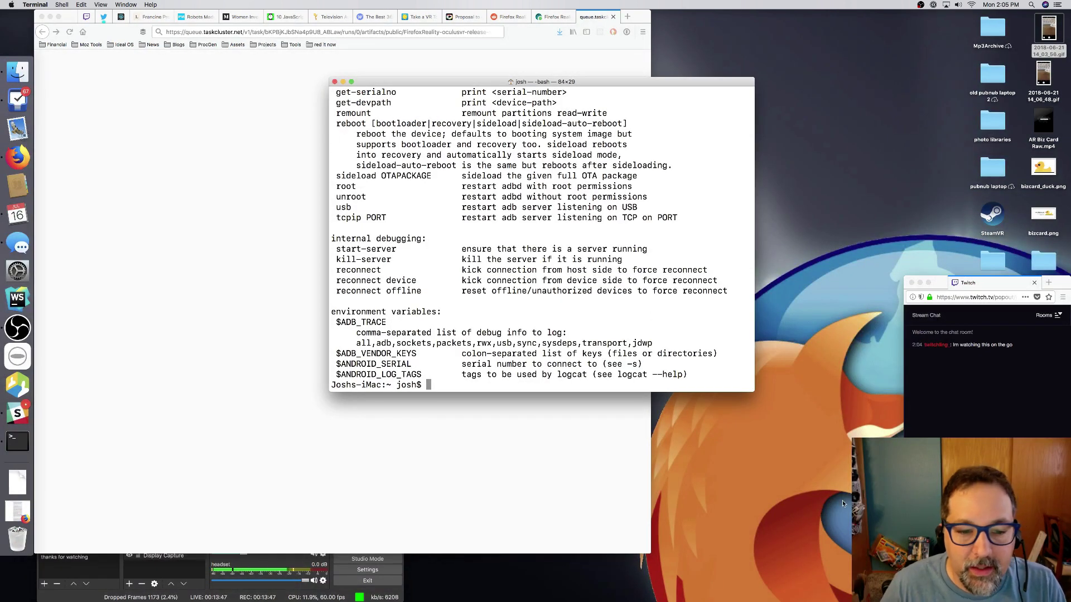
pyautogui.moveTo(754, 391); pyautogui.dragTo(858, 504)
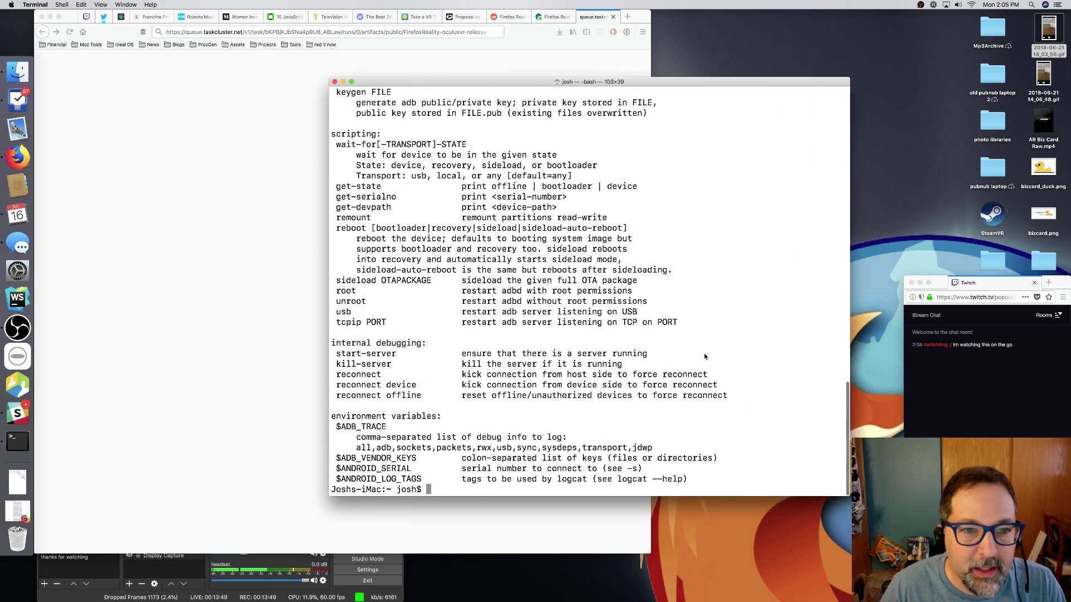
pyautogui.write('adb devices')
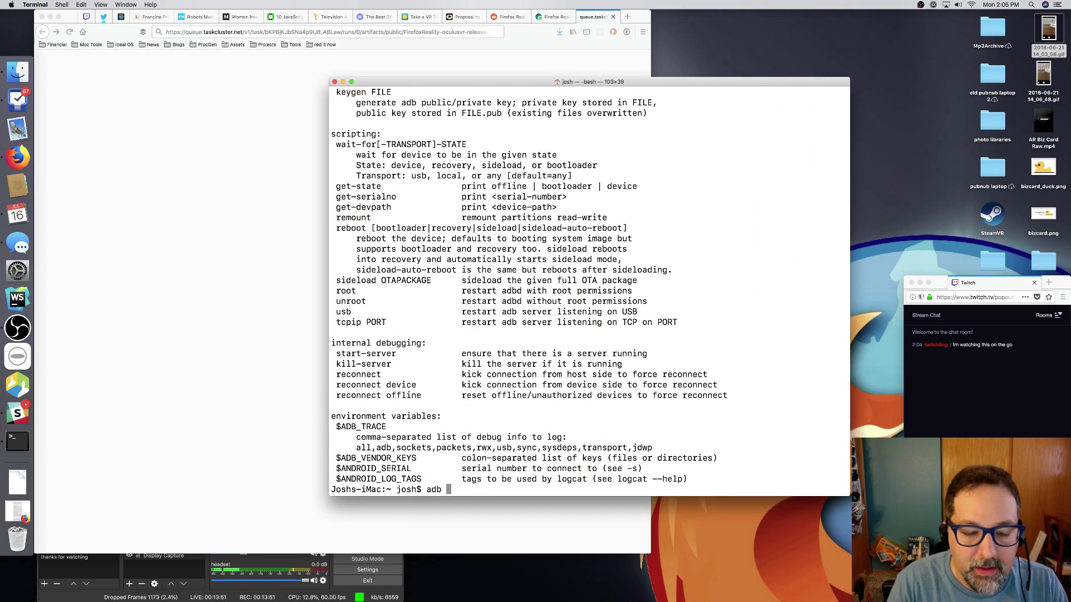
pyautogui.press('Return')
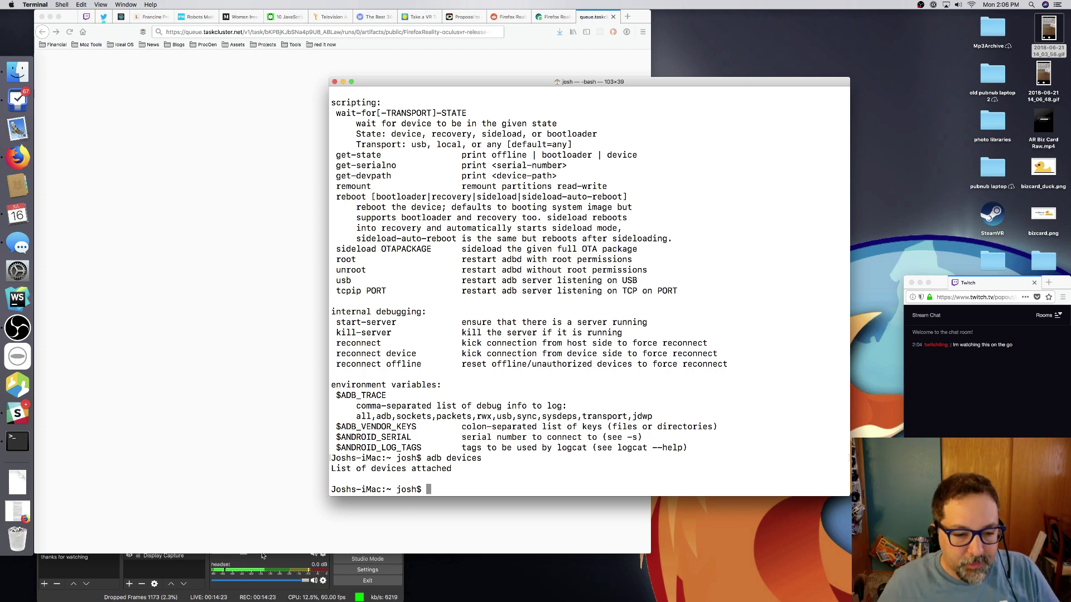
# Shrink and lower the OBS window, then rerun 'adb devices' to list the headset
pyautogui.click(397, 562)
pyautogui.moveTo(395, 598); pyautogui.dragTo(344, 536)
pyautogui.moveTo(185, 339); pyautogui.dragTo(181, 398)
pyautogui.click(595, 347)
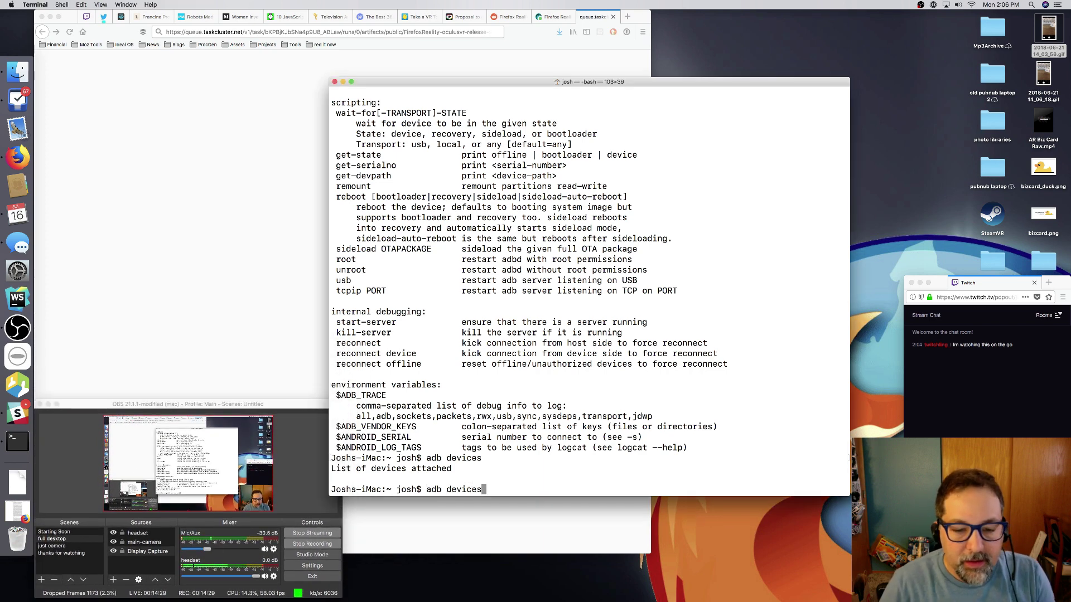
pyautogui.press('Up')
pyautogui.press('Return')
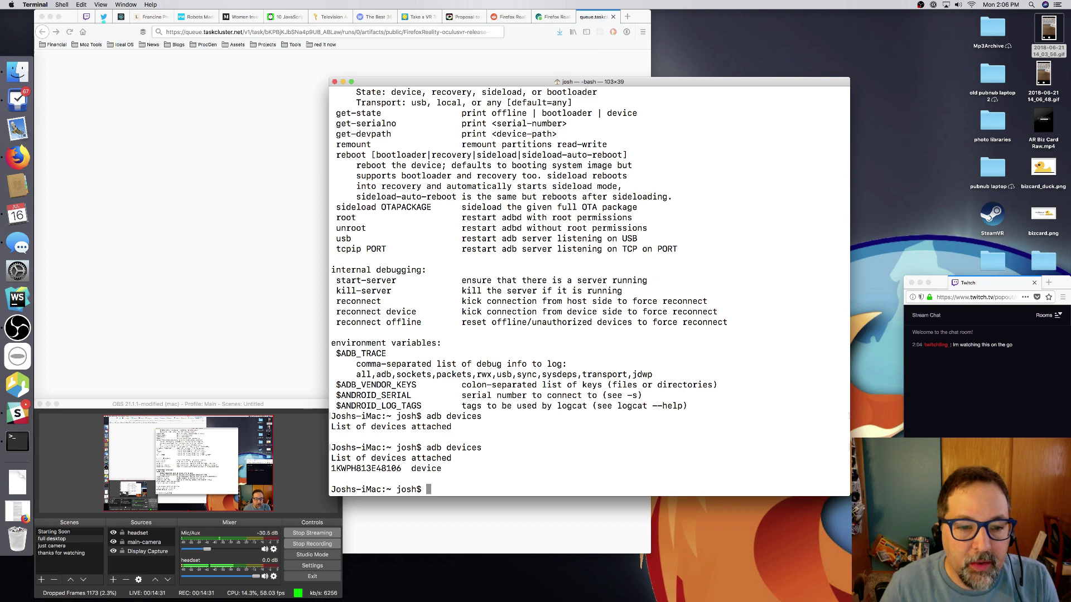
# Run adb install for ~/Downloads/FirefoxReality-oculusvr-release-signed-aligned(1).apk, failing as already installed
pyautogui.press('Up')
pyautogui.press('BackSpace')
pyautogui.press('BackSpace')
pyautogui.press('BackSpace')
pyautogui.press('BackSpace')
pyautogui.press('BackSpace')
pyautogui.press('BackSpace')
pyautogui.press('BackSpace')
pyautogui.write('ins')
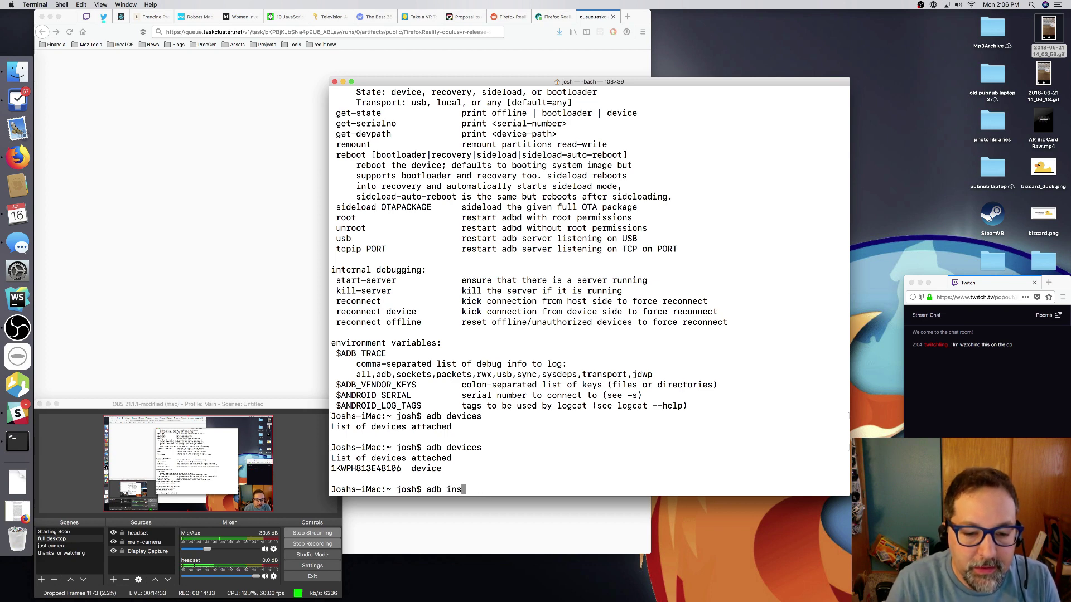
pyautogui.write('tall ~/Downloads/')
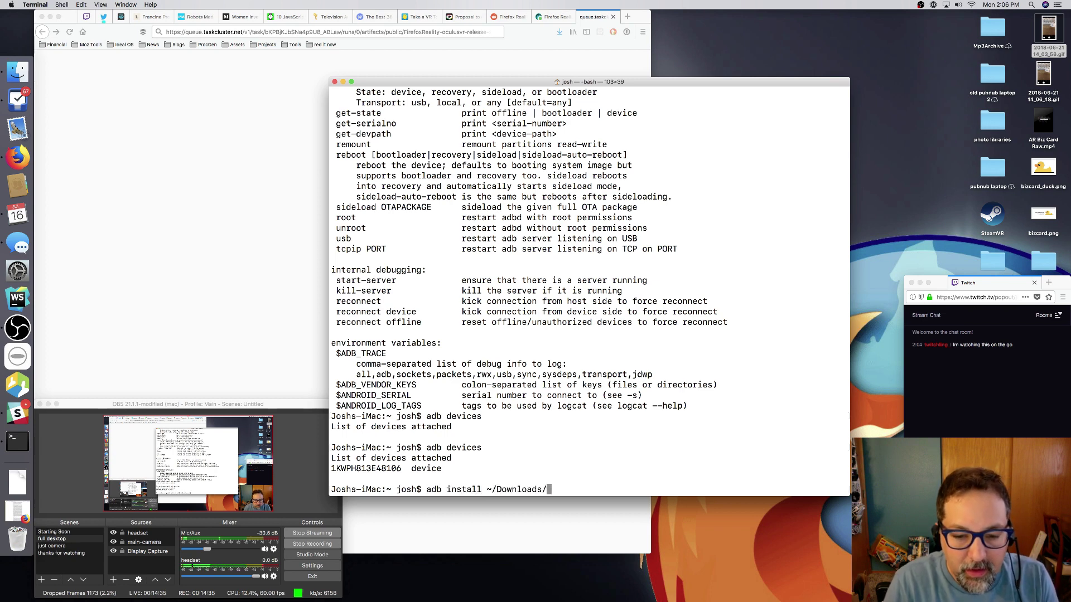
pyautogui.write('f')
pyautogui.press('BackSpace')
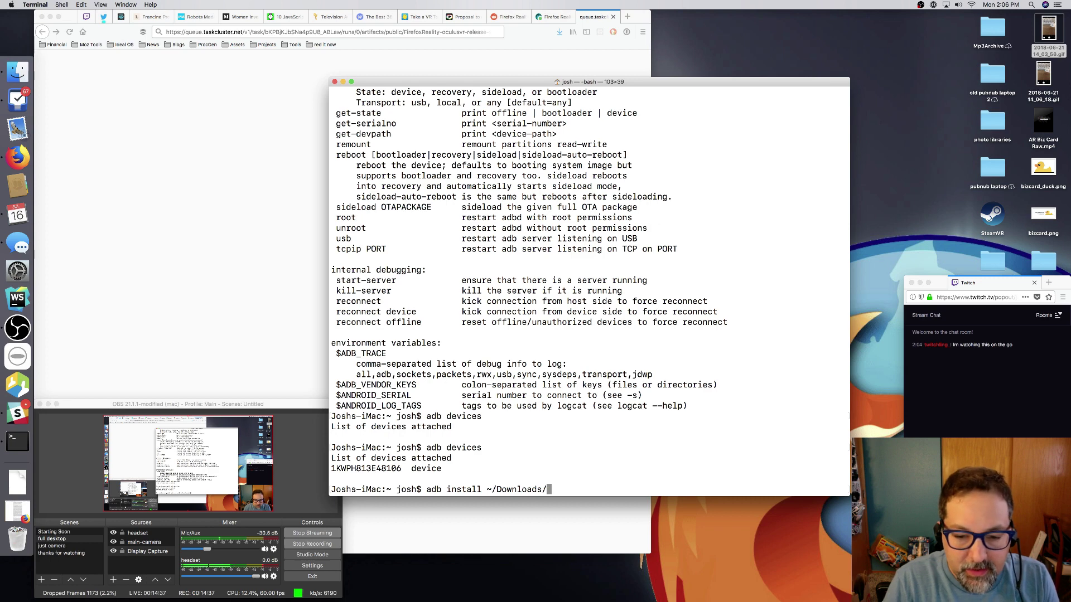
pyautogui.press('Tab')
pyautogui.press('Tab')
pyautogui.write('F')
pyautogui.press('Tab')
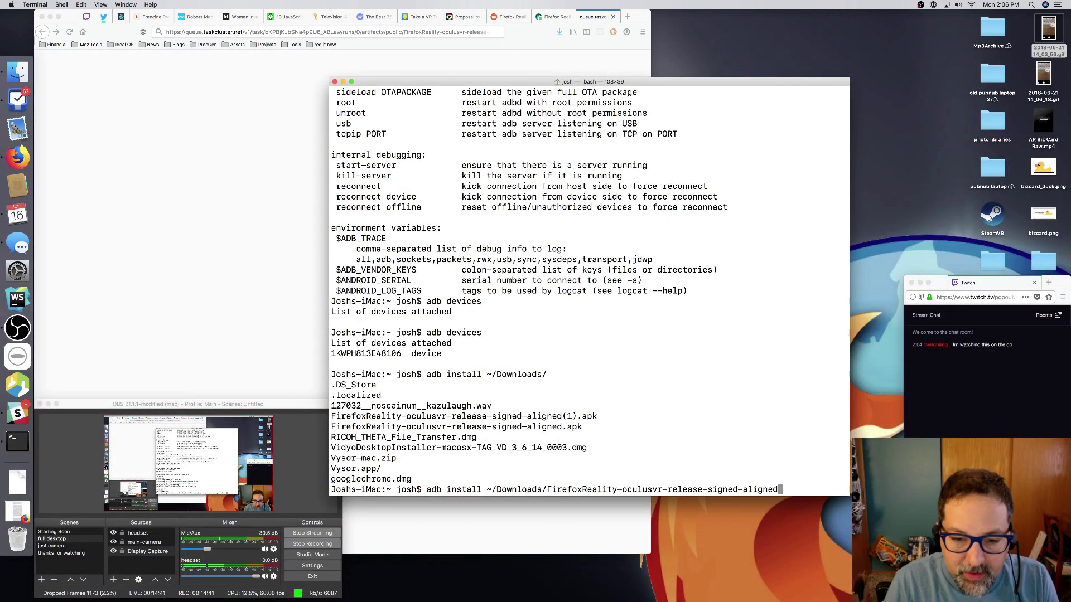
pyautogui.write('.a')
pyautogui.press('Tab')
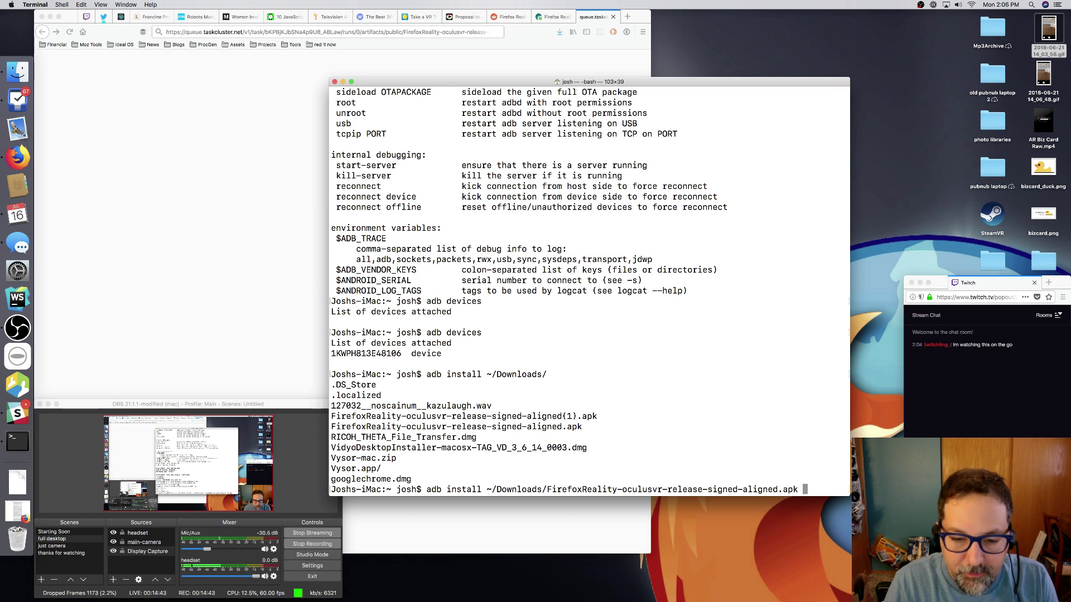
pyautogui.press('BackSpace')
pyautogui.press('BackSpace')
pyautogui.press('BackSpace')
pyautogui.press('BackSpace')
pyautogui.press('BackSpace')
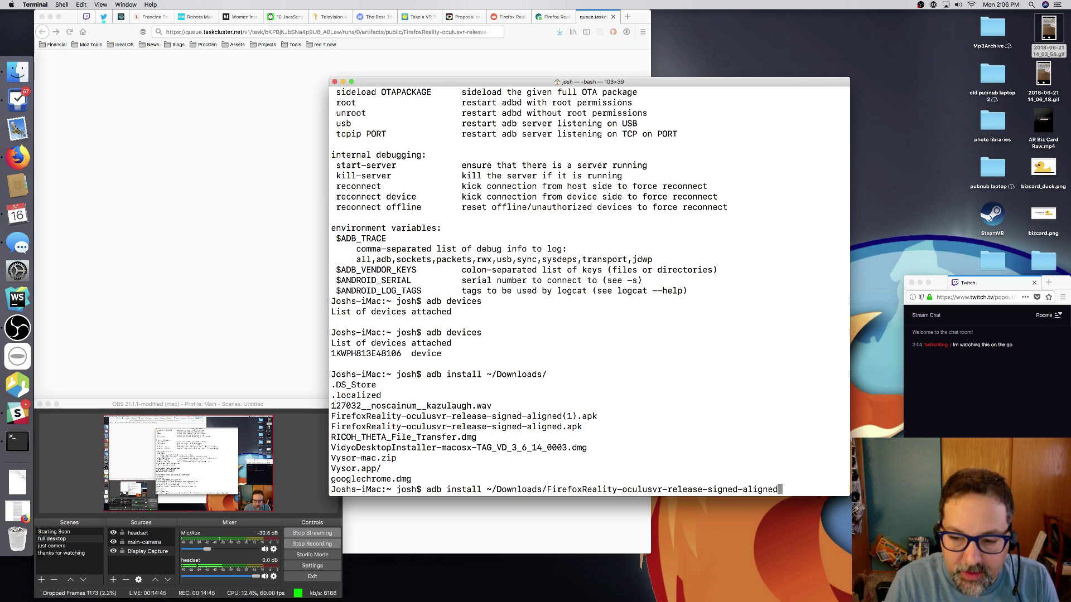
pyautogui.write('(1')
pyautogui.press('Tab')
pyautogui.press('Return')
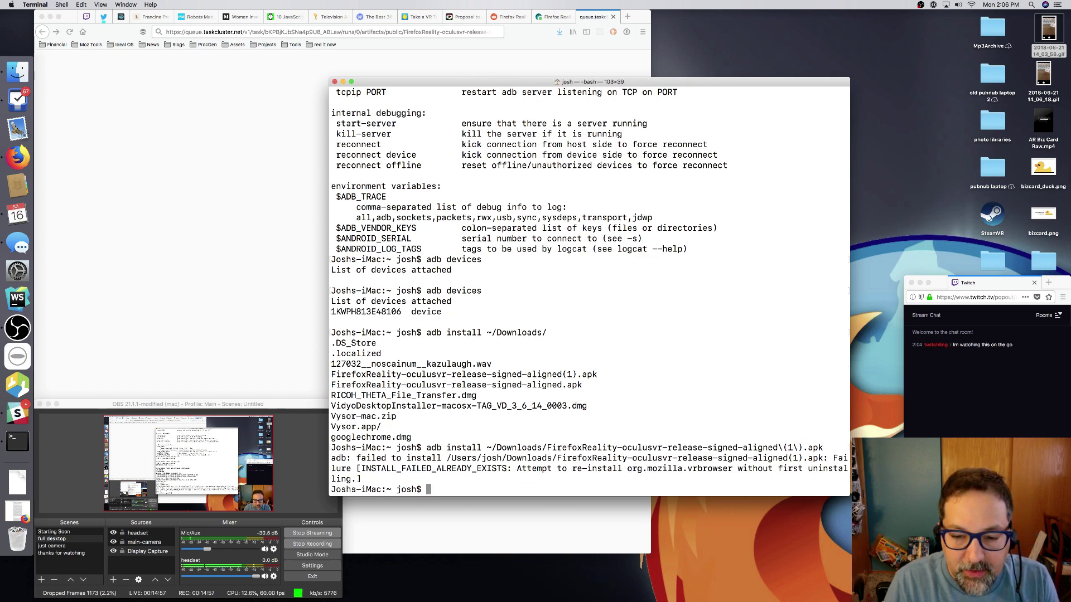
# Uninstall org.mozilla.vrbrowser with adb, then reinstall the Firefox Reality APK successfully
pyautogui.press('Up')
pyautogui.hotkey('ctrl', 'a')
pyautogui.press('Right')
pyautogui.press('Right')
pyautogui.press('Right')
pyautogui.press('Right')
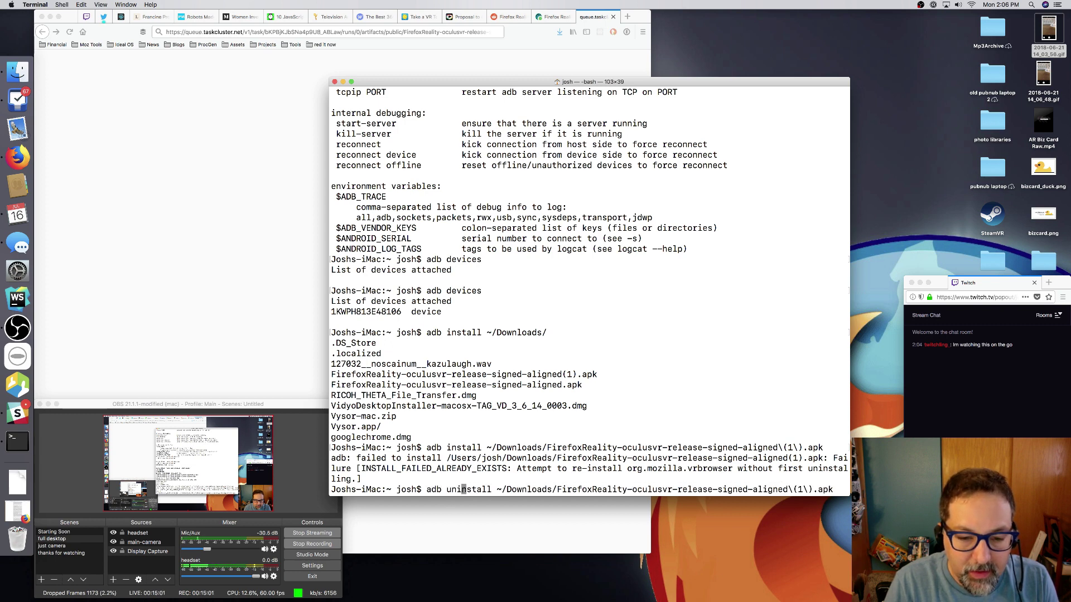
pyautogui.press('Delete')
pyautogui.press('Delete')
pyautogui.press('Delete')
pyautogui.press('Delete')
pyautogui.press('Delete')
pyautogui.press('Delete')
pyautogui.press('Delete')
pyautogui.press('Delete')
pyautogui.press('Delete')
pyautogui.press('Delete')
pyautogui.press('Delete')
pyautogui.press('Delete')
pyautogui.press('Delete')
pyautogui.press('Delete')
pyautogui.press('Delete')
pyautogui.press('Delete')
pyautogui.press('Delete')
pyautogui.press('Delete')
pyautogui.press('Delete')
pyautogui.press('Delete')
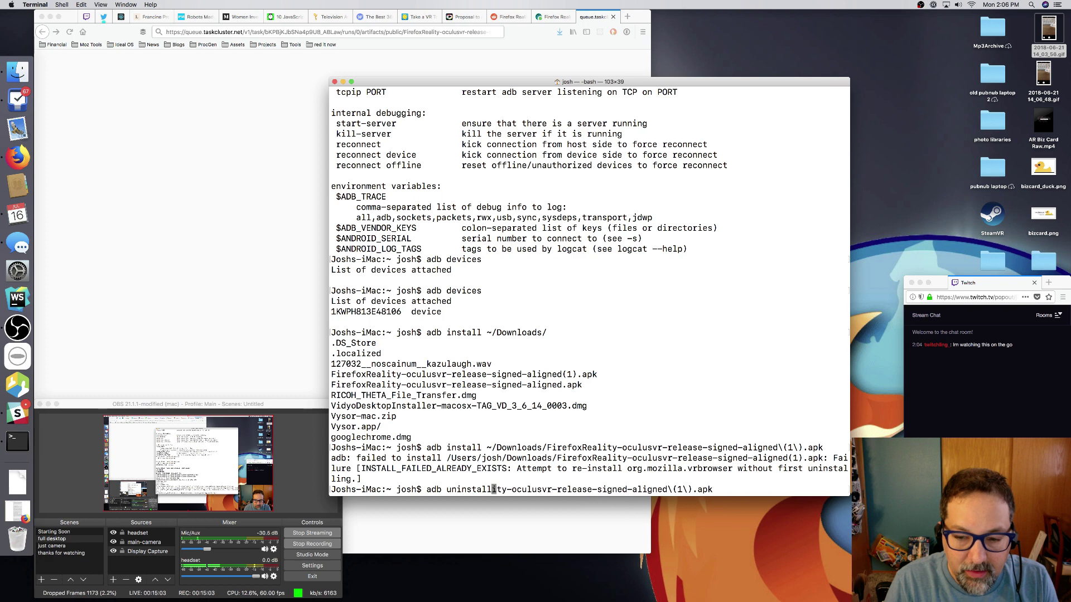
pyautogui.press('Delete')
pyautogui.press('Delete')
pyautogui.press('Delete')
pyautogui.press('Delete')
pyautogui.press('Delete')
pyautogui.press('Delete')
pyautogui.press('Delete')
pyautogui.press('Delete')
pyautogui.press('Delete')
pyautogui.press('Delete')
pyautogui.press('Delete')
pyautogui.press('Delete')
pyautogui.press('Delete')
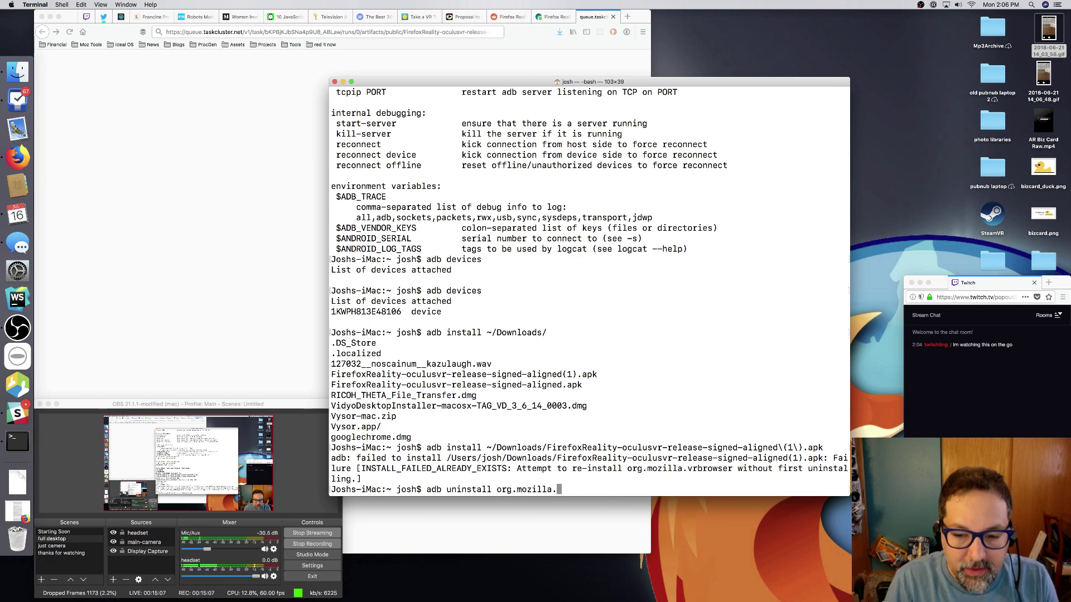
pyautogui.write('rbrowse')
pyautogui.press('Return')
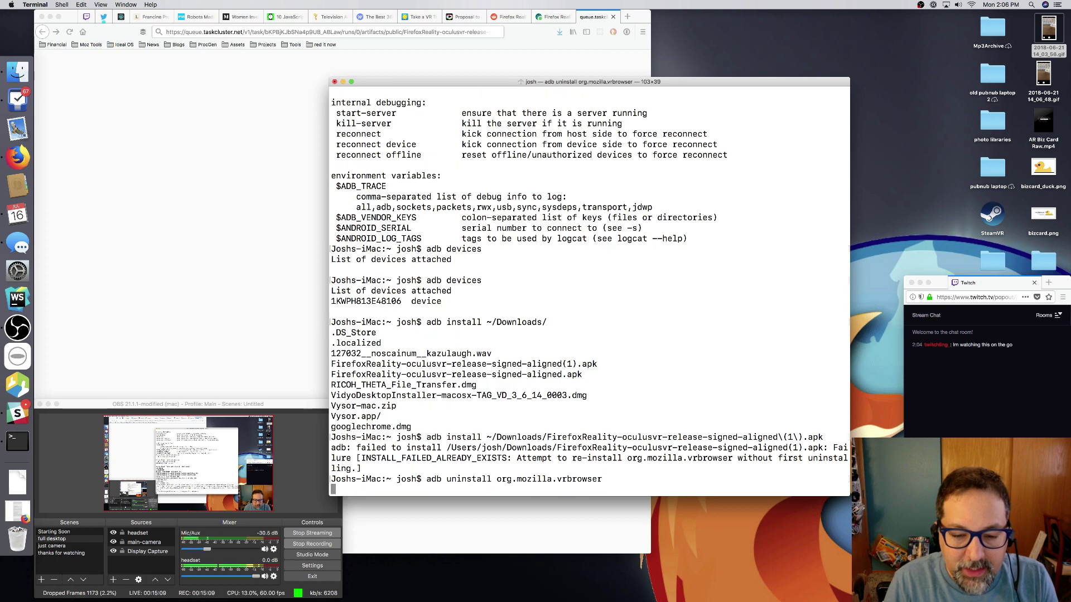
pyautogui.press('Up')
pyautogui.press('Up')
pyautogui.press('Return')
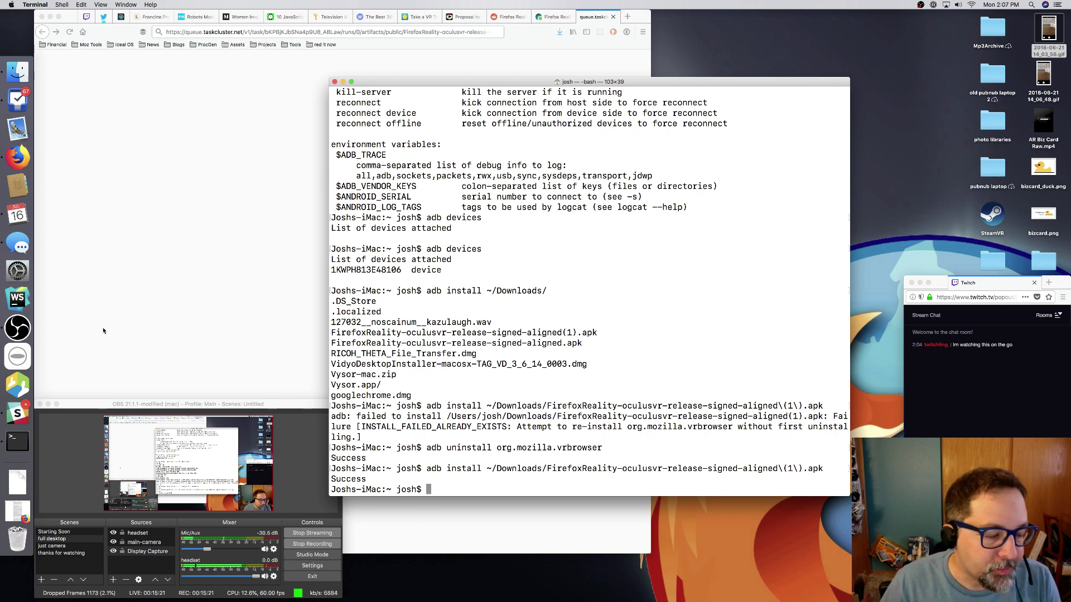
# Launch Vysor from Spotlight by typing 'vy'
pyautogui.press('super+space')
pyautogui.write('vy')
pyautogui.press('Return')
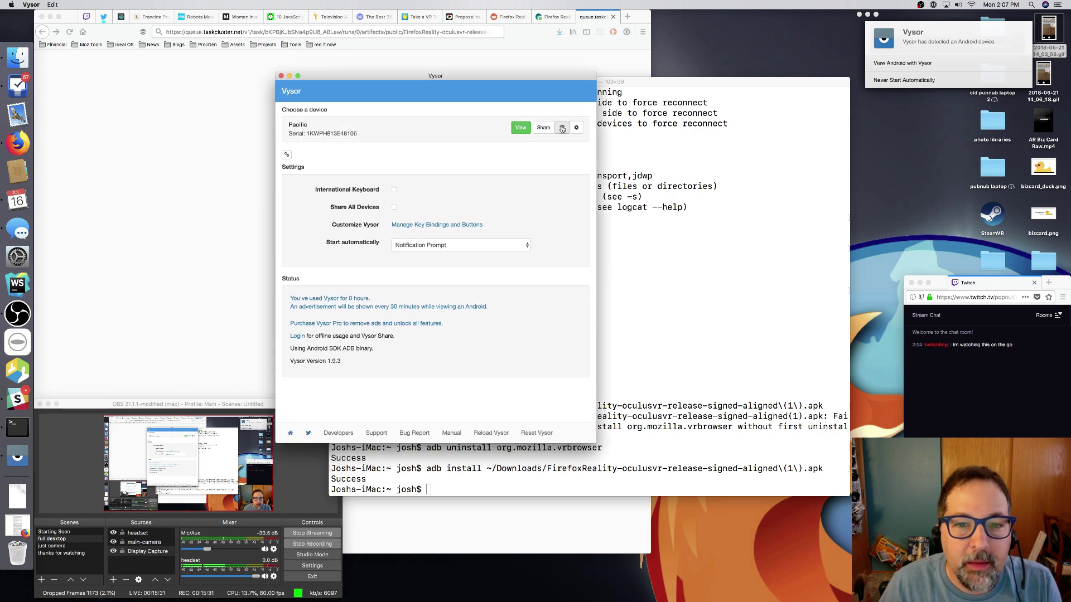
pyautogui.click(520, 128)
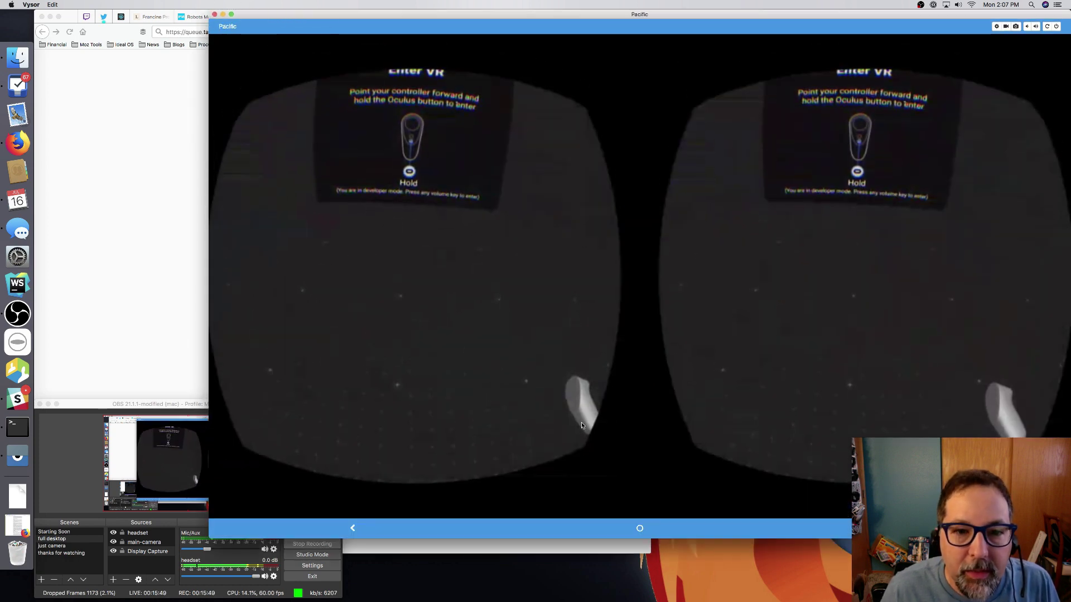
# Maximize the Vysor mirror window, dismissing the fullscreen alerts and cancelling Settings
pyautogui.click(232, 16)
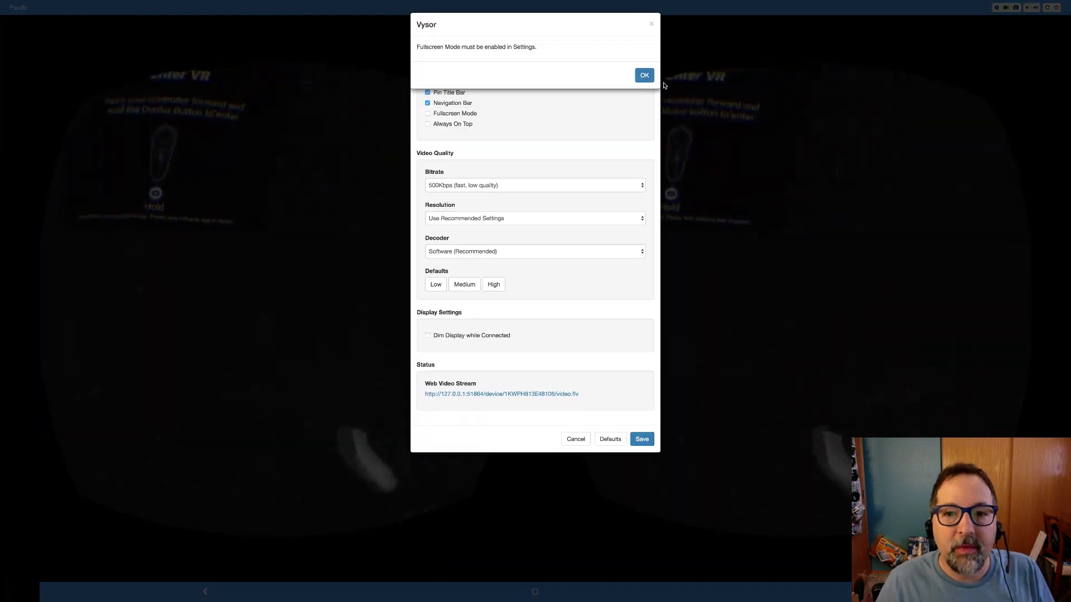
pyautogui.click(644, 74)
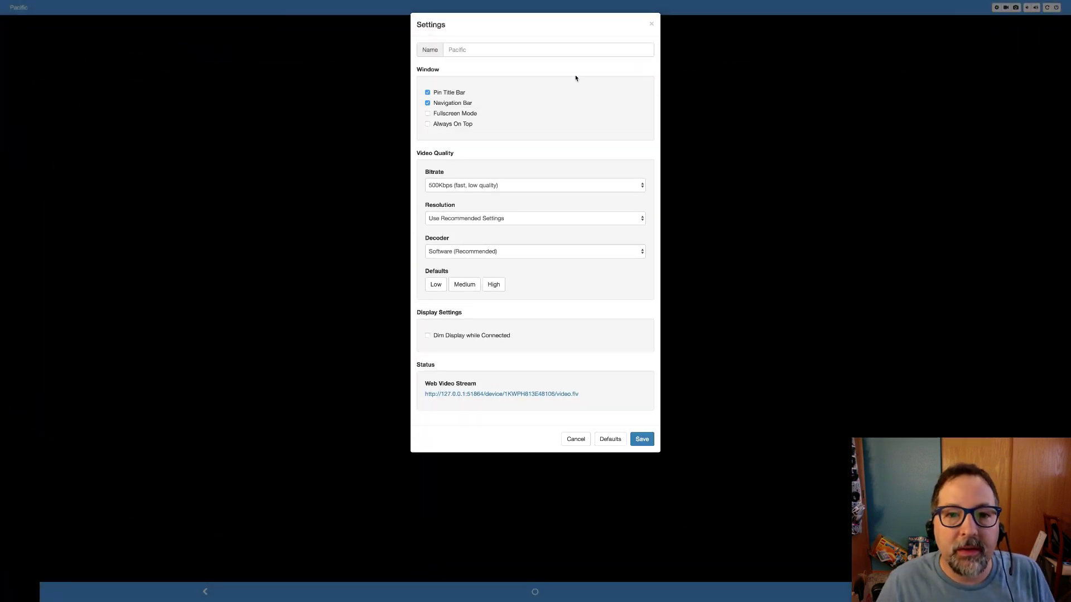
pyautogui.click(653, 25)
pyautogui.moveTo(80, 3)
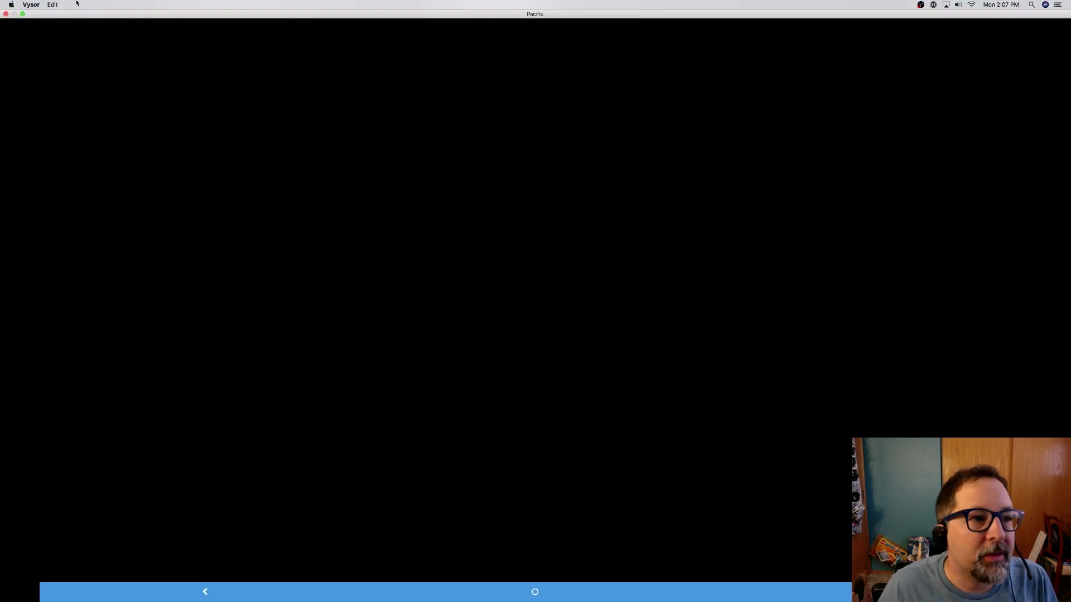
pyautogui.click(23, 14)
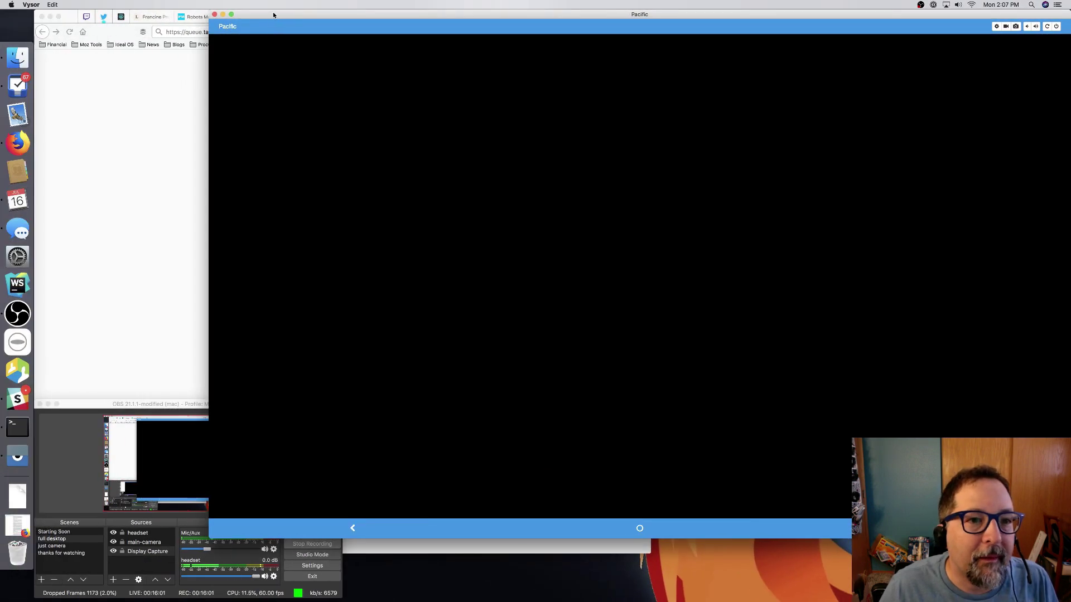
pyautogui.doubleClick(273, 15)
pyautogui.click(639, 95)
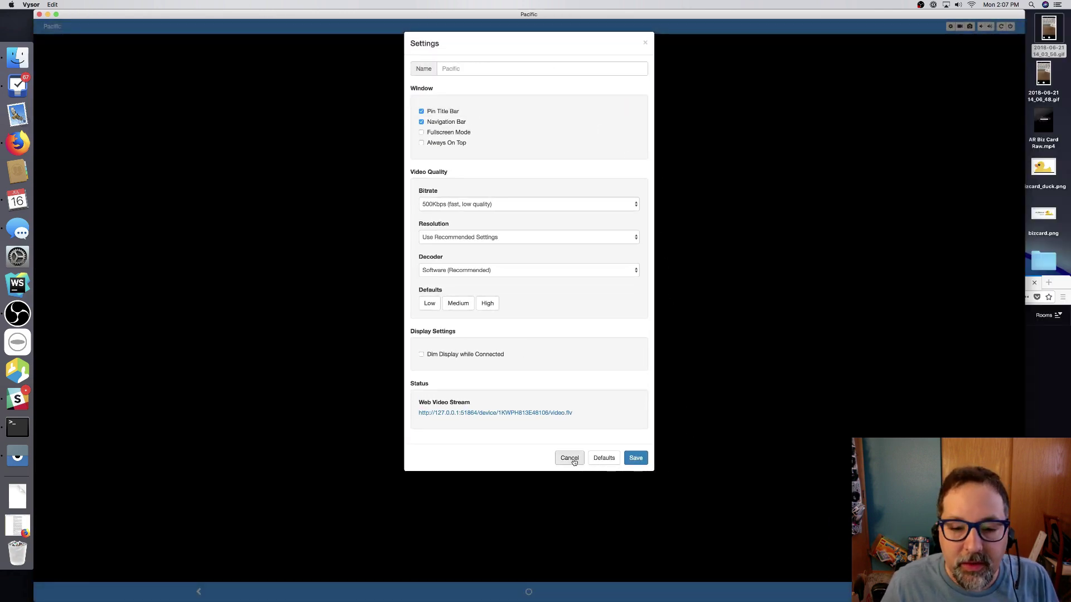
pyautogui.click(646, 43)
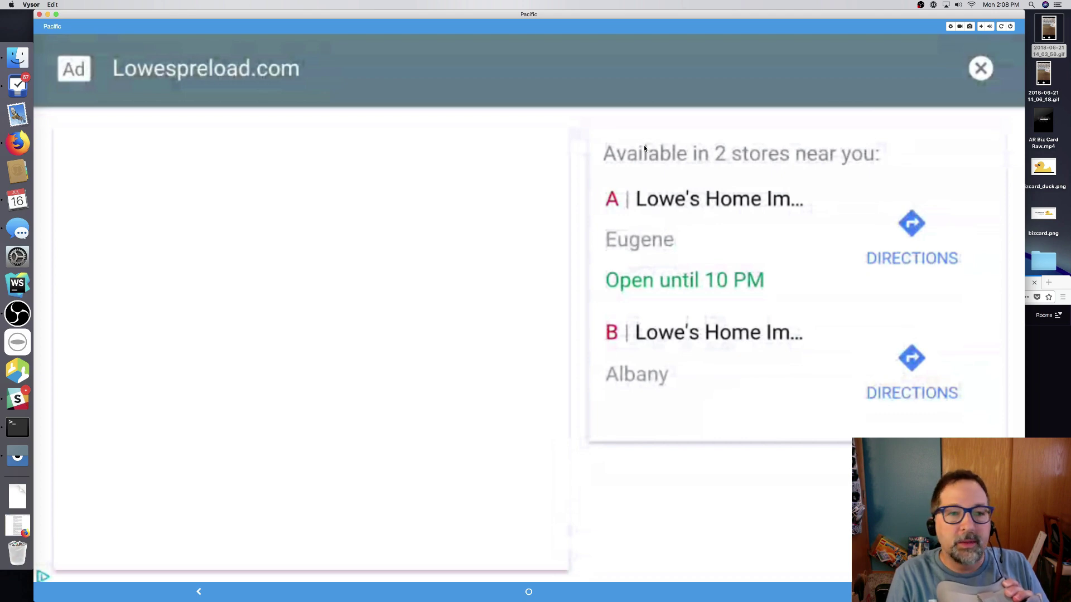
pyautogui.click(981, 68)
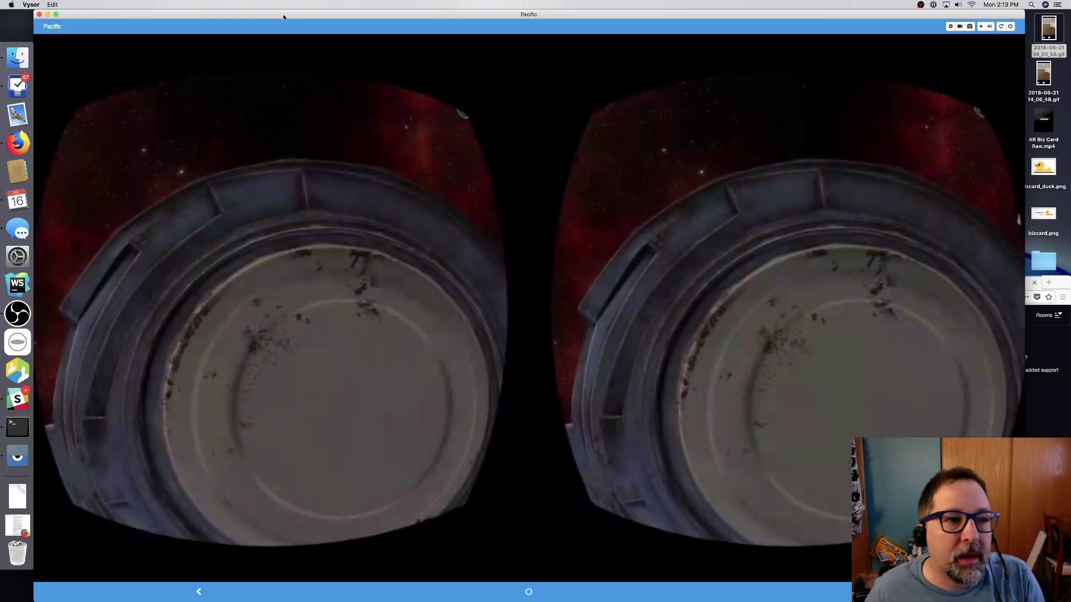
# Quit Vysor with Cmd+Q, closing the headset mirror window
pyautogui.press('super+q')
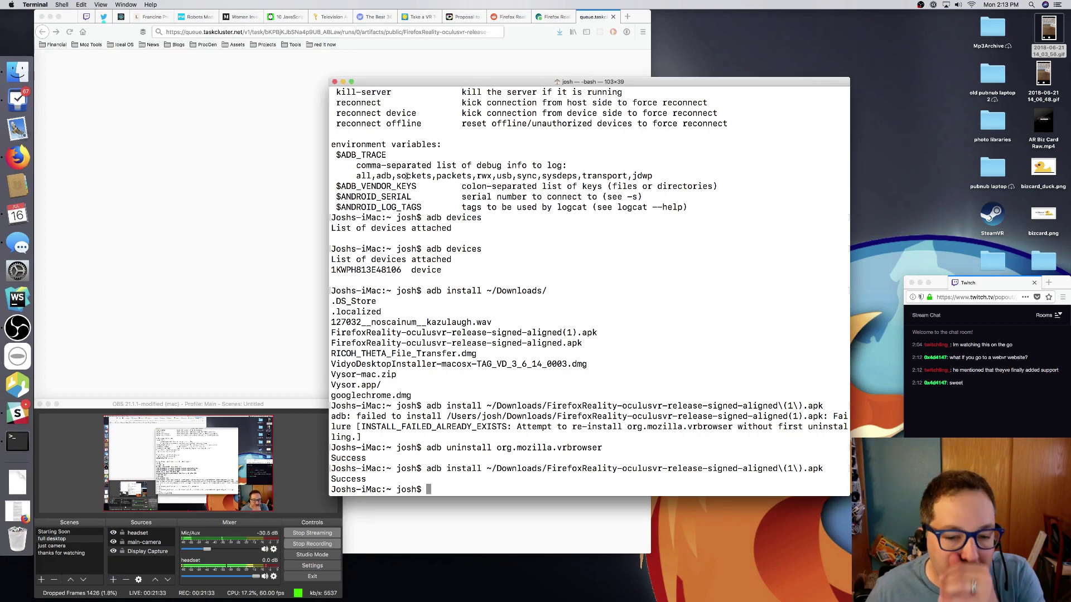
# In Firefox, compare the Taskcluster Task Details and Run Artifacts pages, then scroll the task payload
pyautogui.click(207, 151)
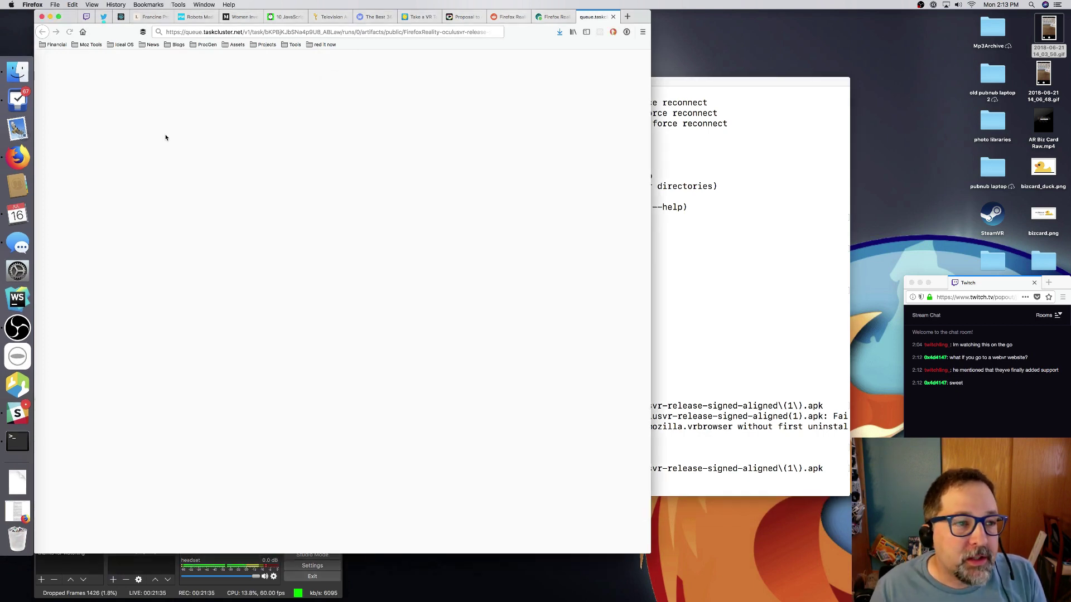
pyautogui.press('super+Left')
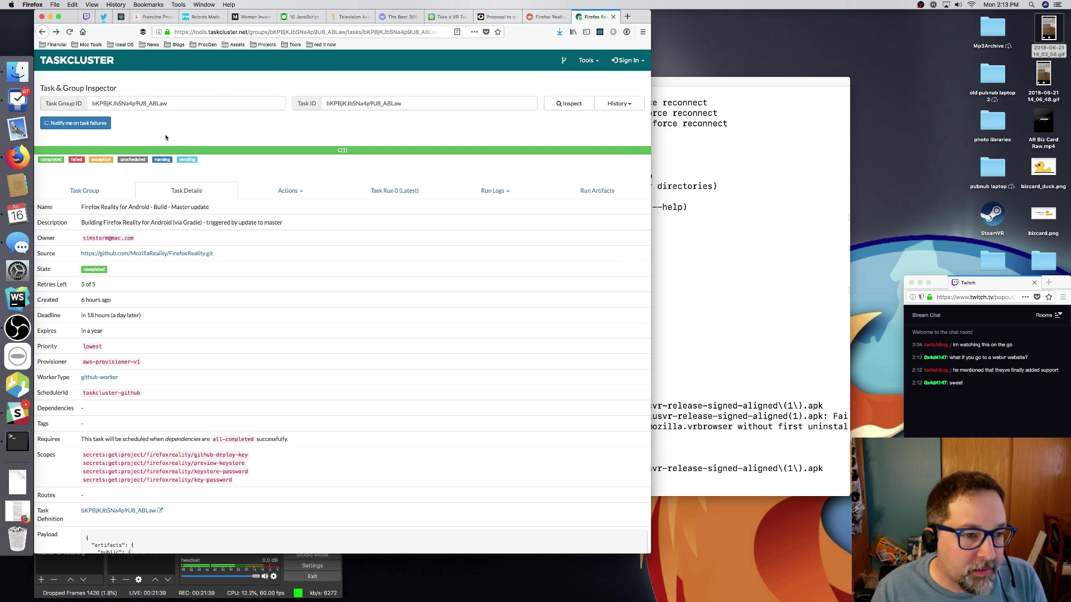
pyautogui.press('super+Right')
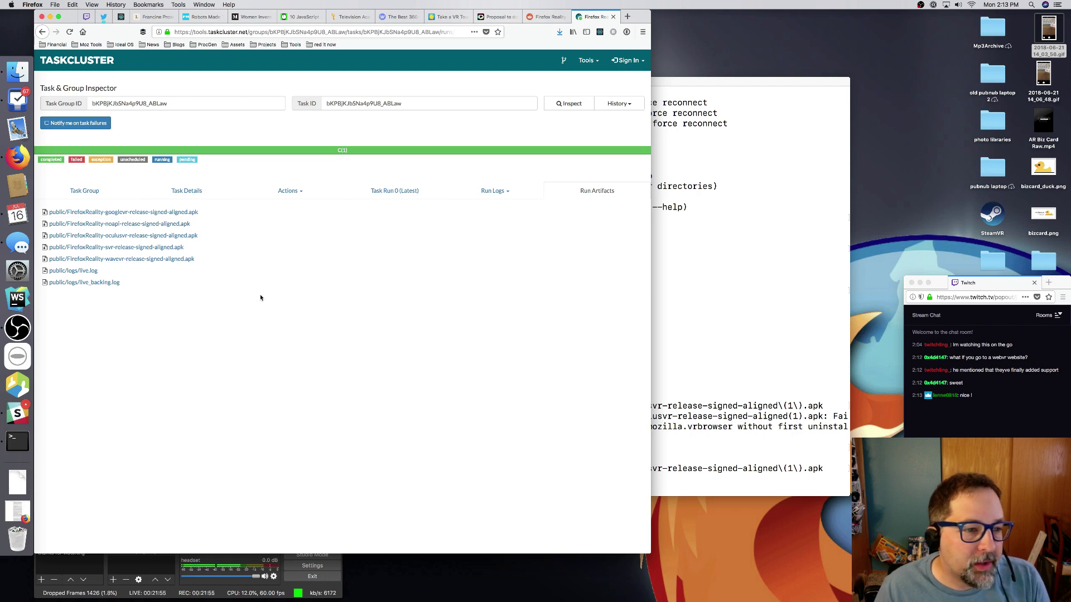
pyautogui.press('super+Left')
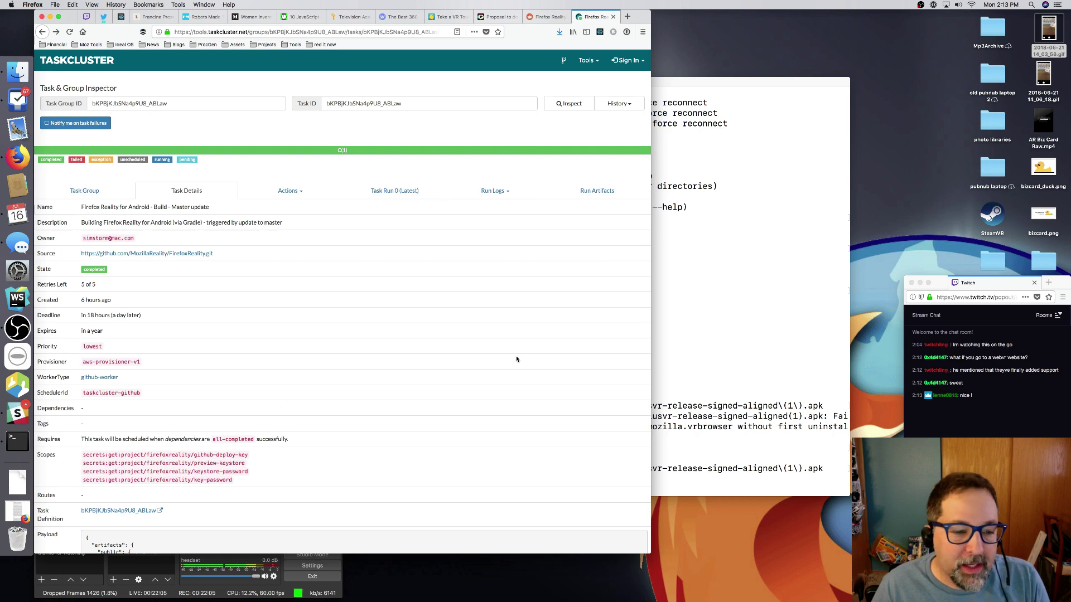
pyautogui.scroll(-10, 517, 359)
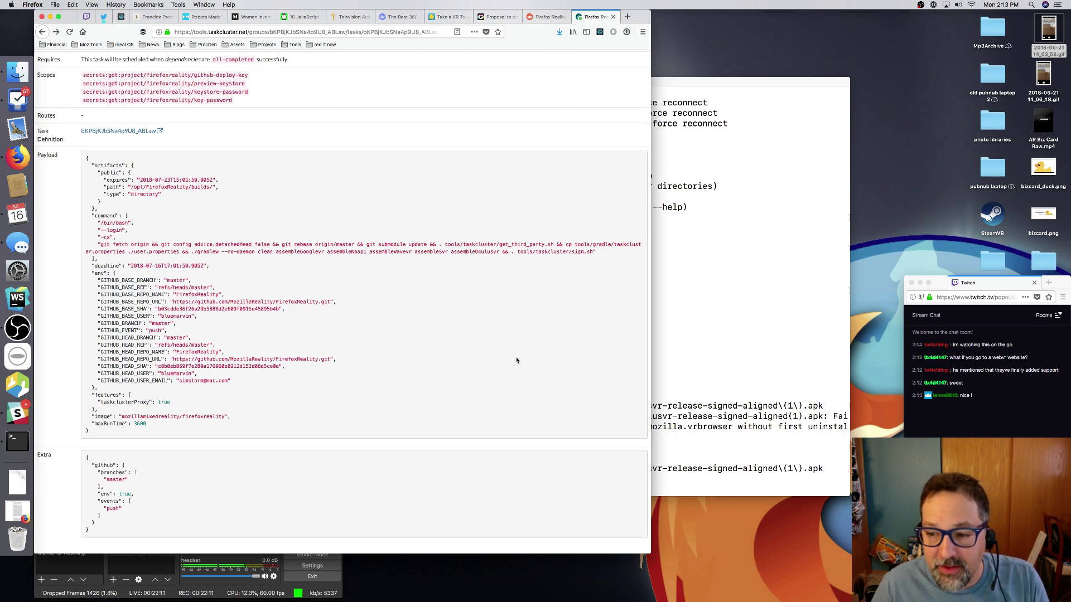
# End the Terminal shell session with the exit command
pyautogui.click(679, 360)
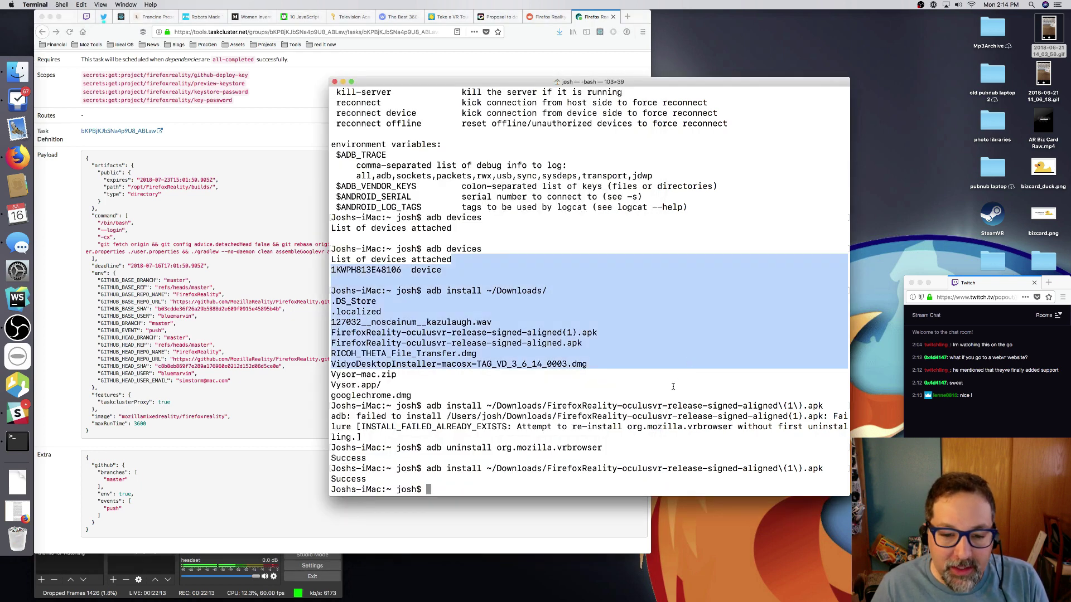
pyautogui.click(673, 385)
pyautogui.write('exit')
pyautogui.press('Return')
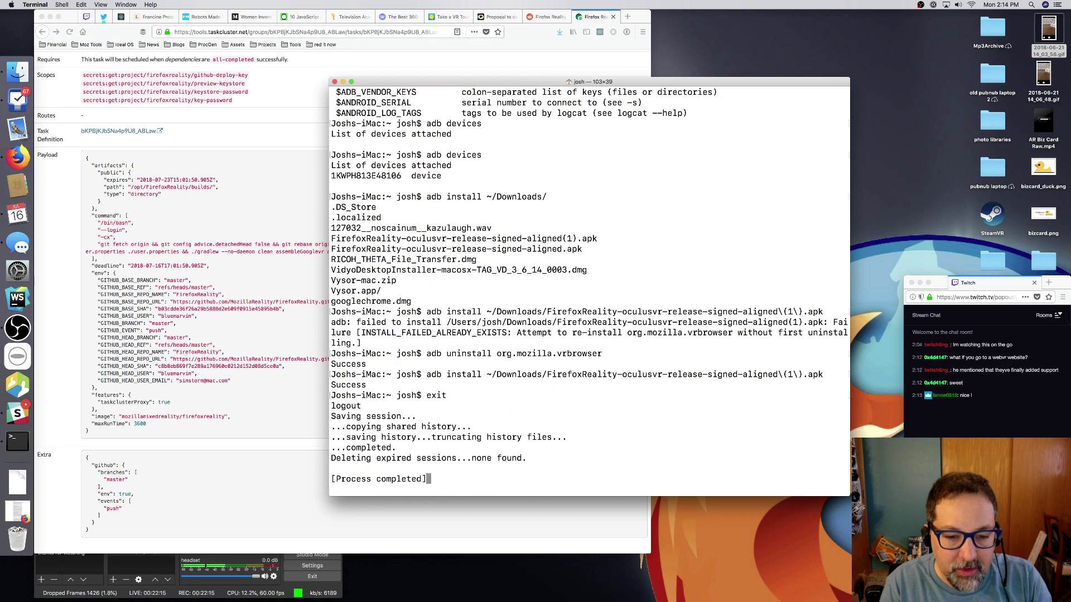